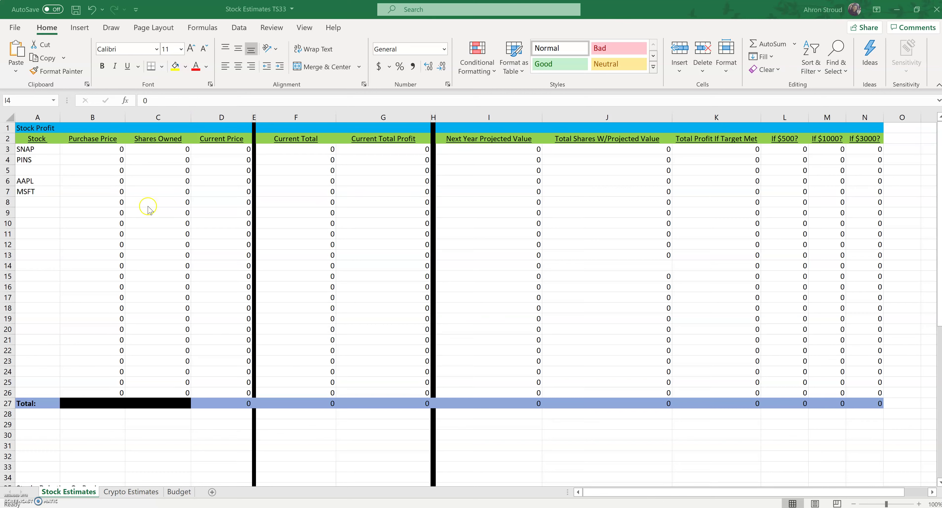
Step: Enter SNAP's purchase price of 12 and 5 shares owned
click(160, 153)
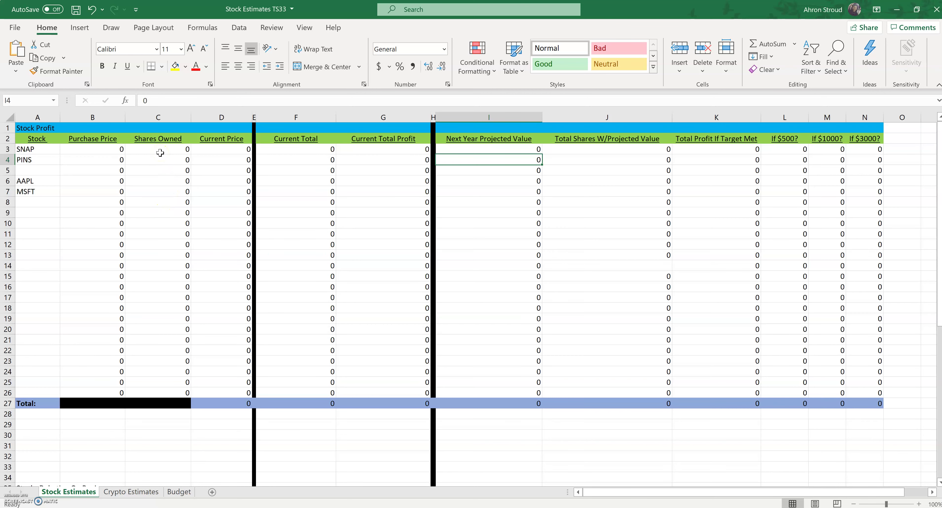
click(157, 148)
click(462, 213)
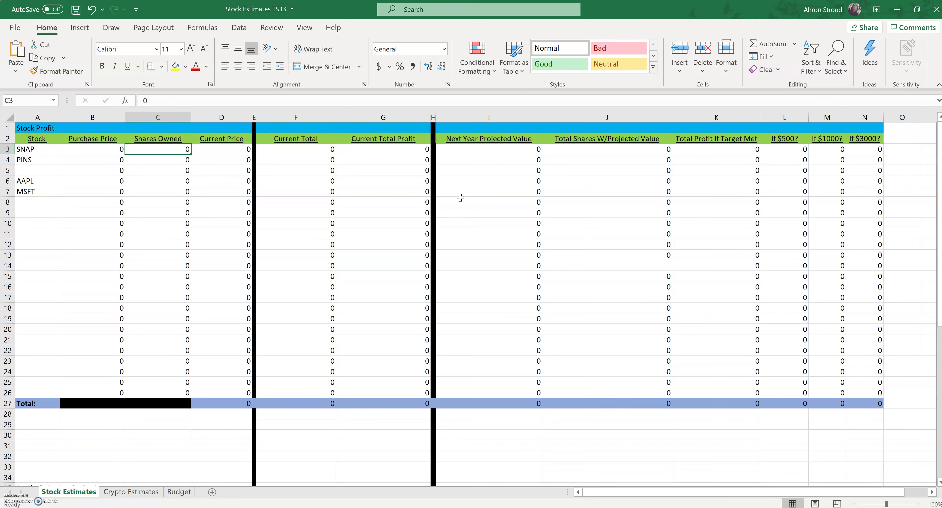
click(397, 428)
click(145, 434)
click(84, 424)
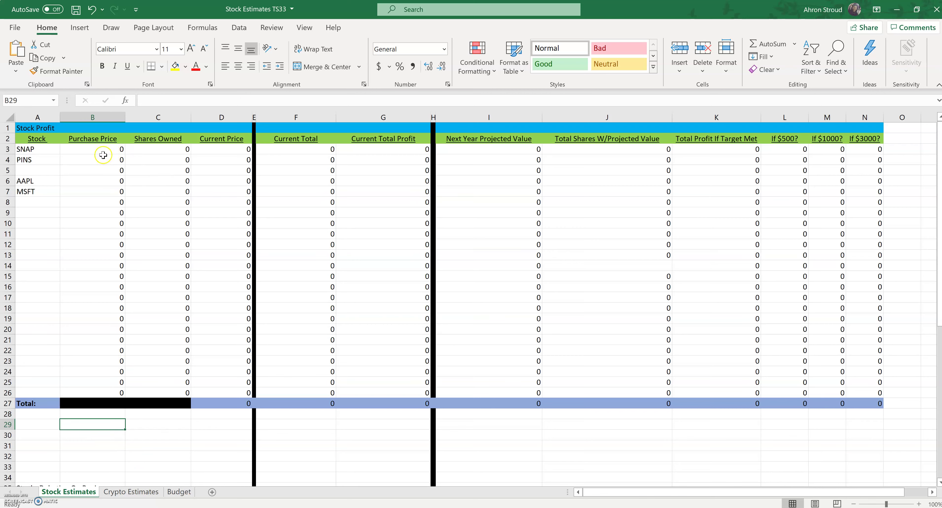
click(110, 149)
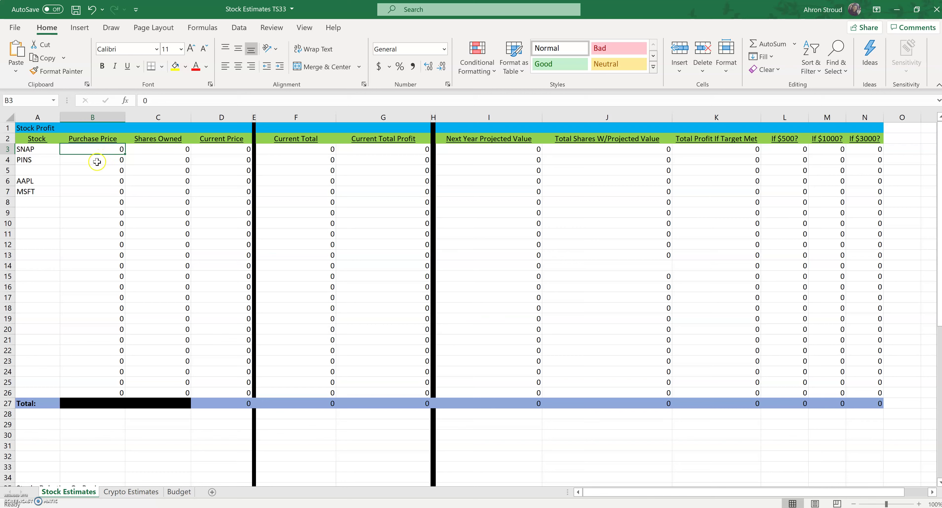
text(12)
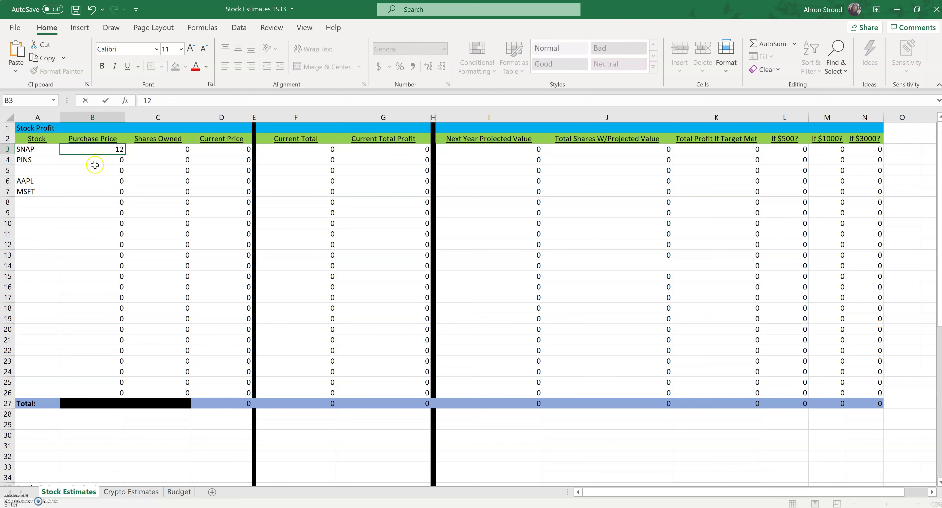
click(171, 151)
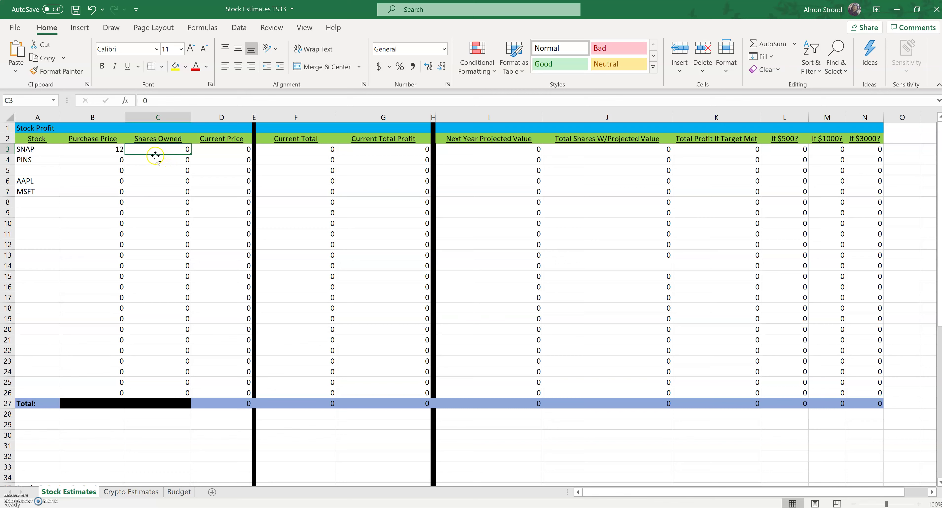
text(5)
click(164, 171)
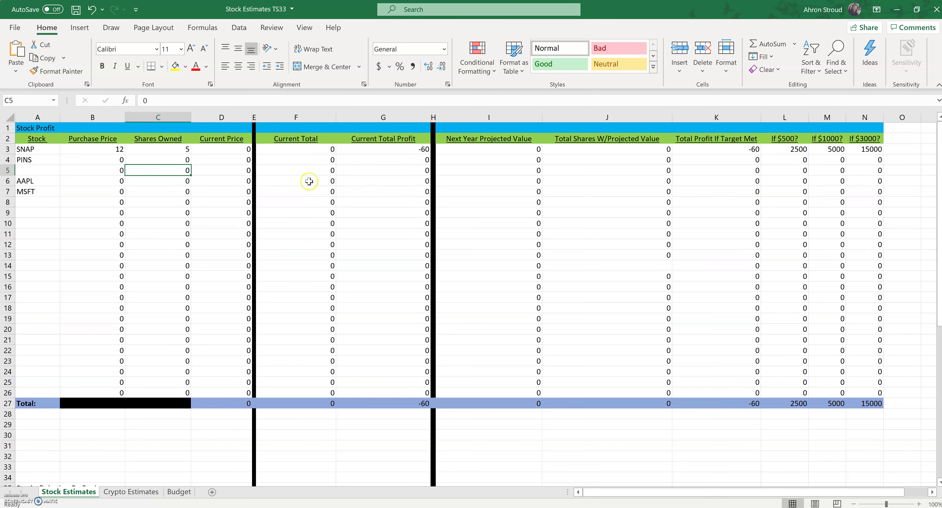
Step: Set SNAP's current price to 44
click(228, 151)
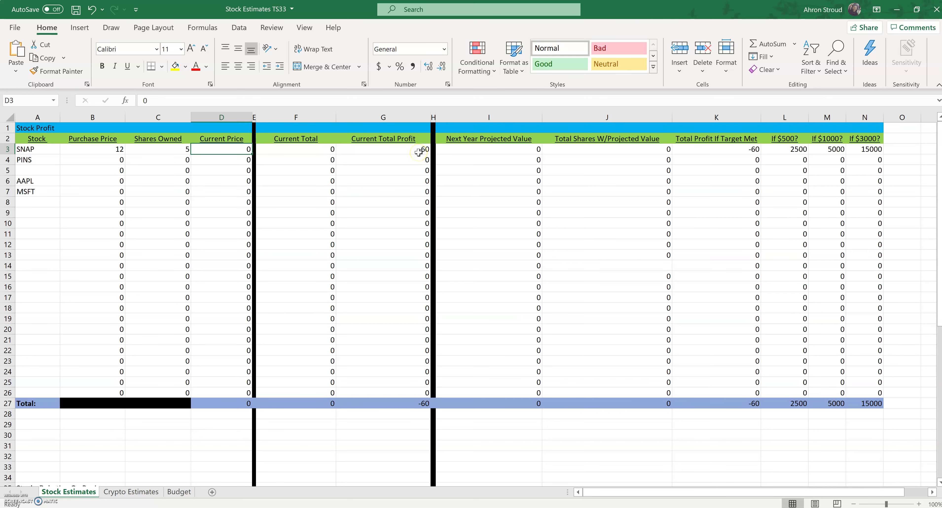
click(219, 152)
text(44)
click(222, 191)
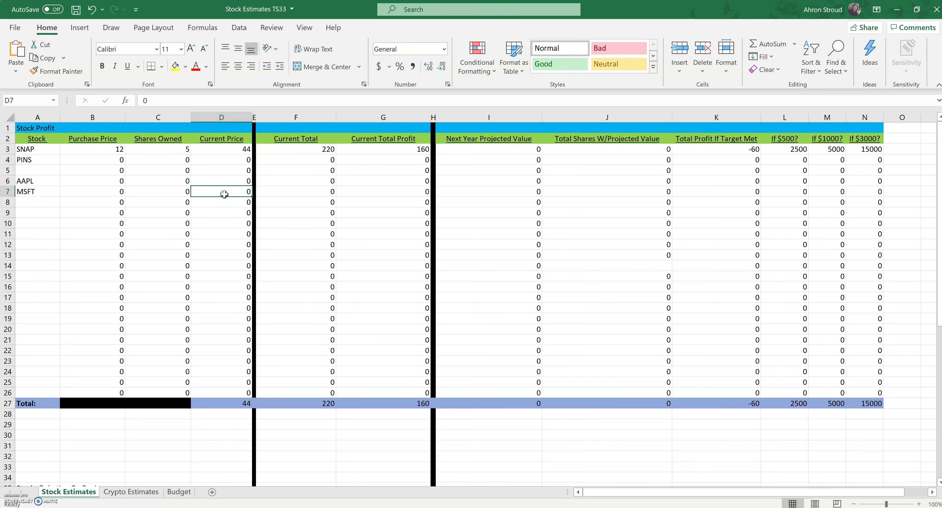
Step: Review SNAP's Current Total (220) and profit (160) formulas in F3 and G3
click(300, 149)
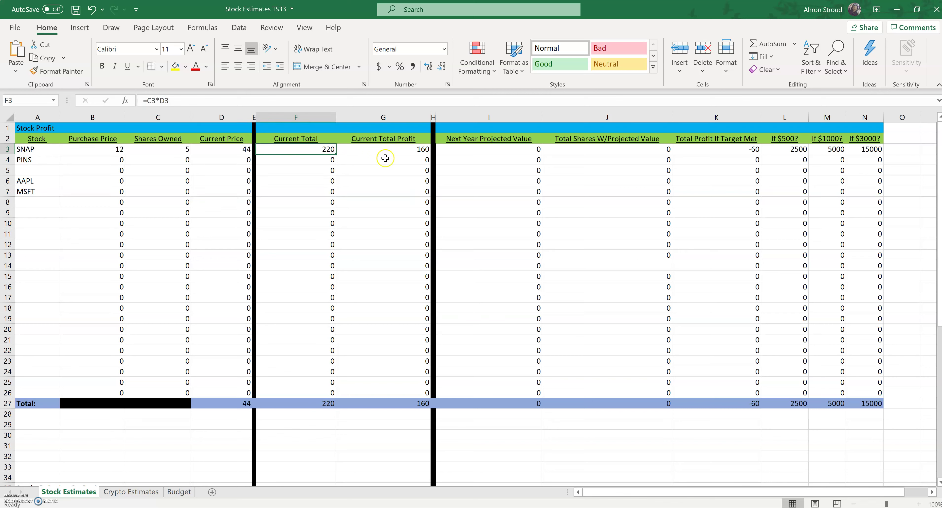
click(398, 150)
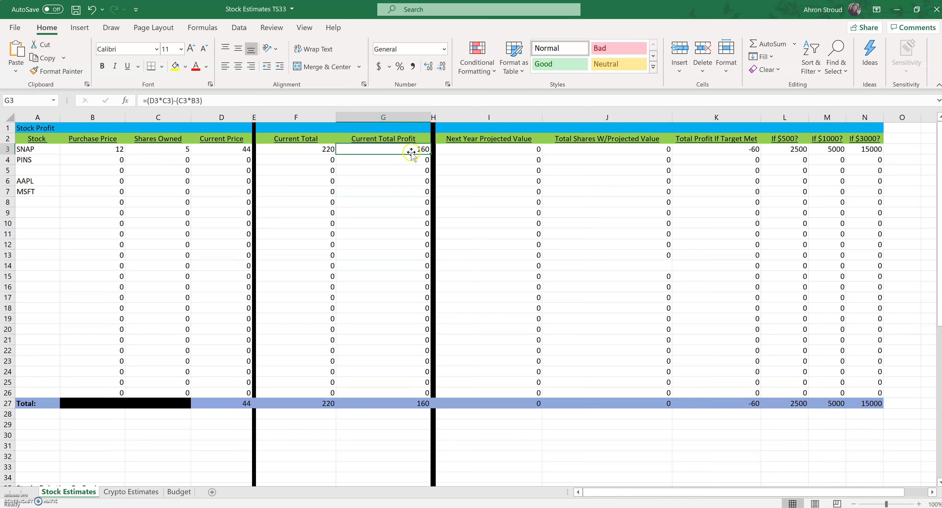
click(176, 149)
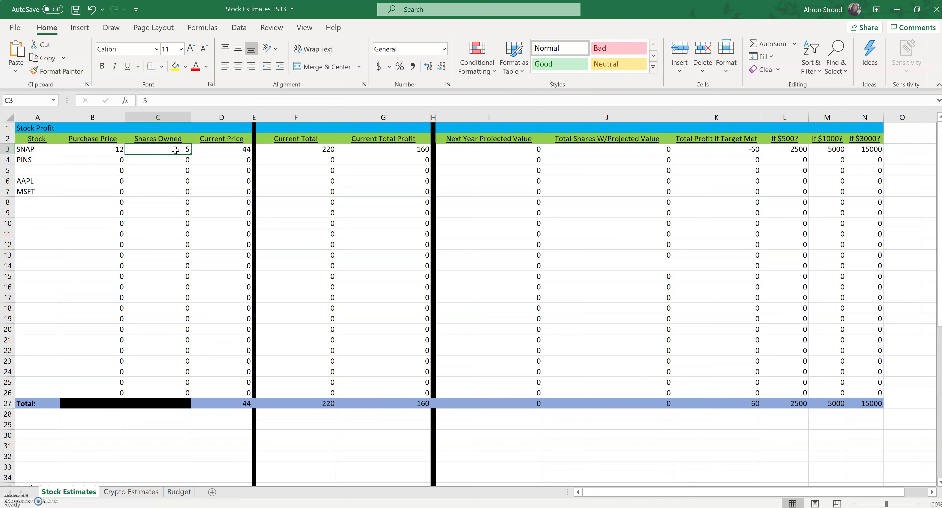
click(243, 151)
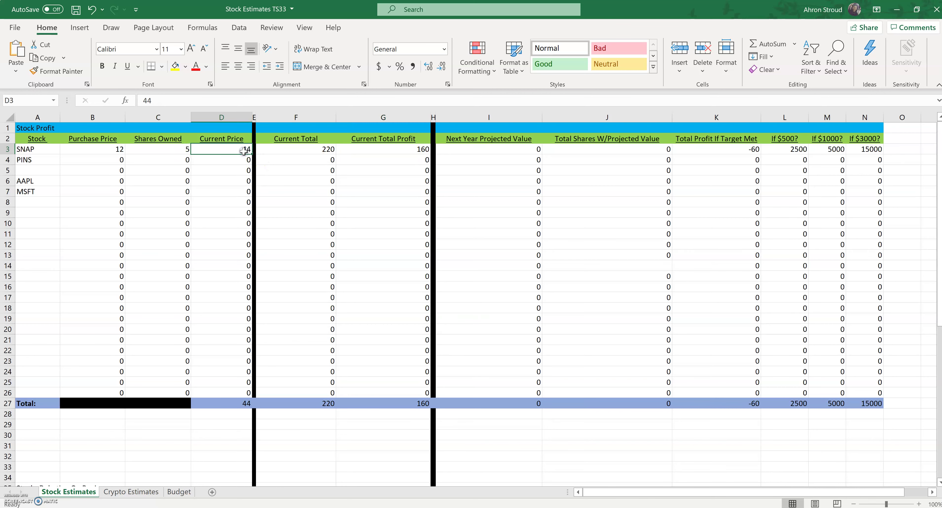
Step: Fill PINS's row with purchase price 12, 25 shares and current price 55
click(118, 159)
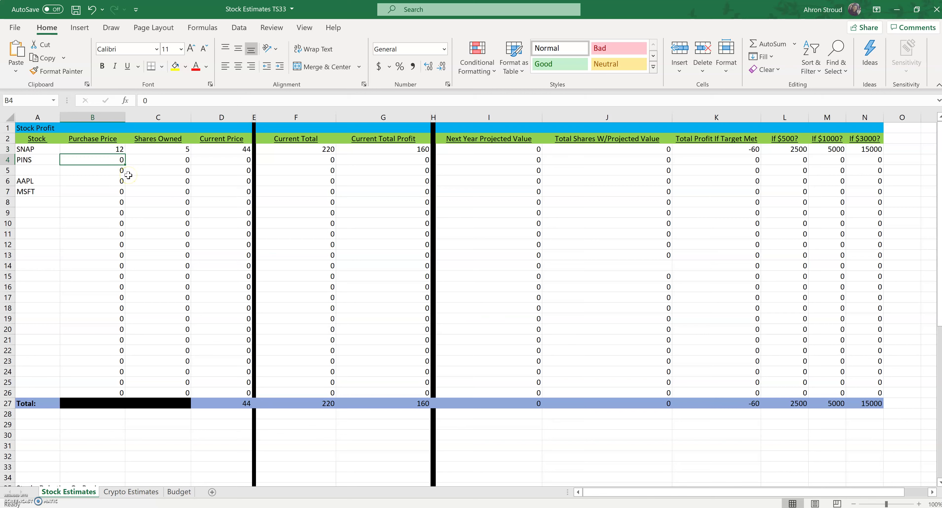
text(12)
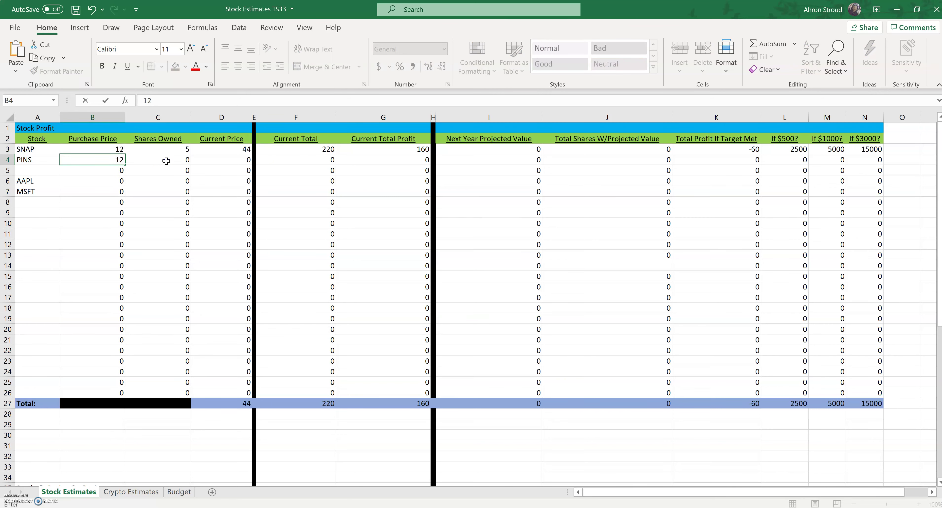
click(167, 161)
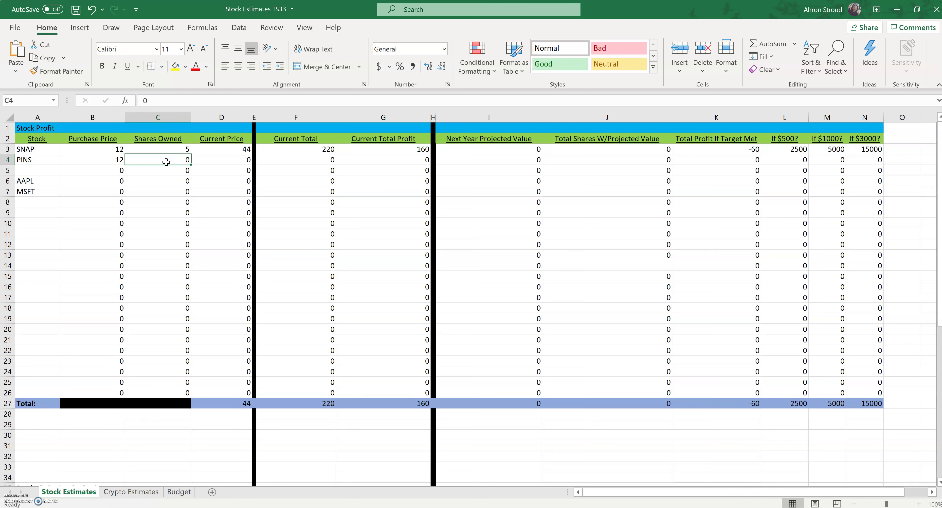
text(25)
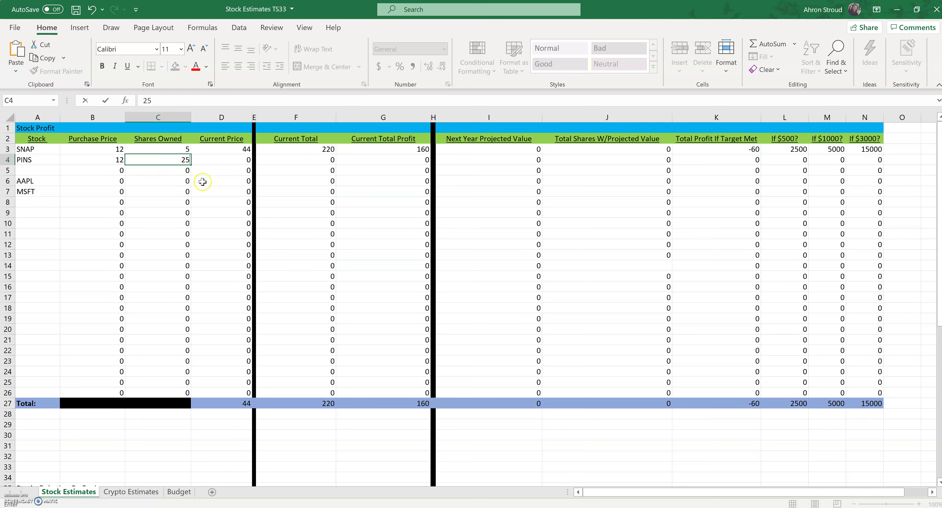
click(231, 160)
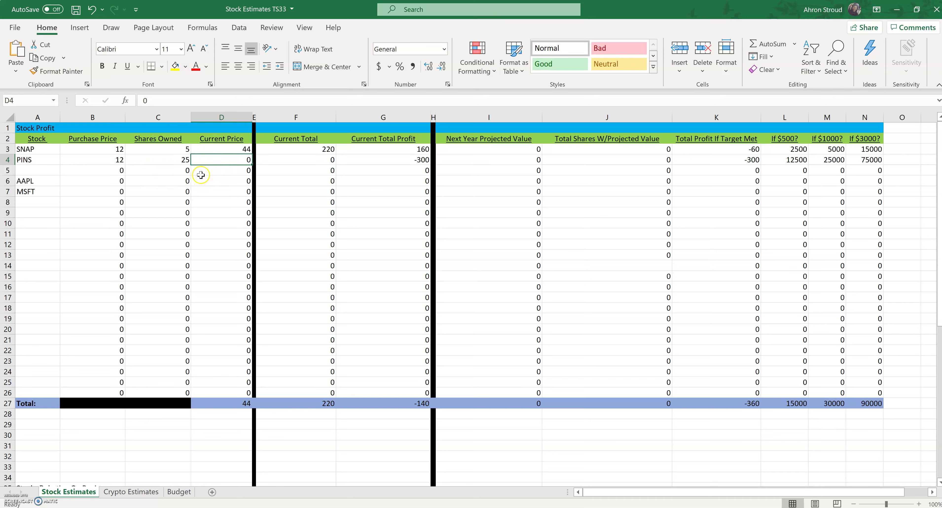
text(55)
click(216, 191)
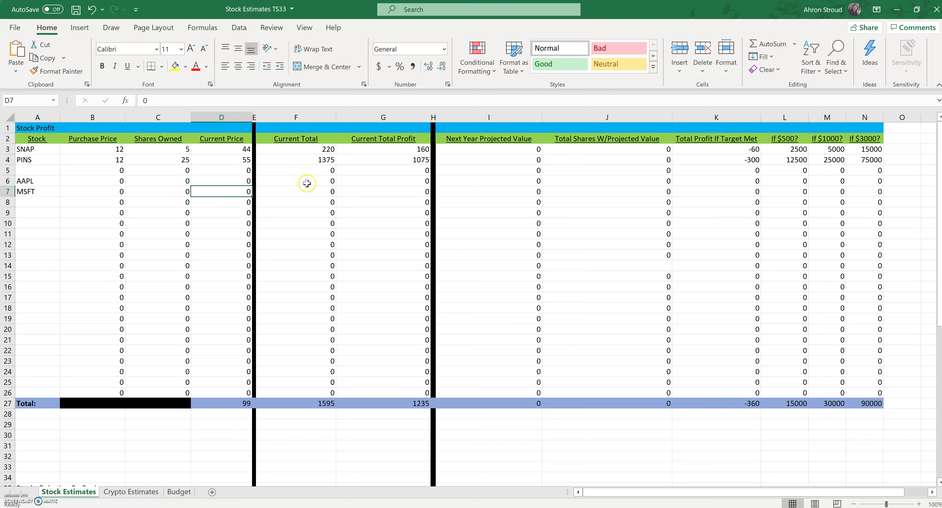
click(324, 161)
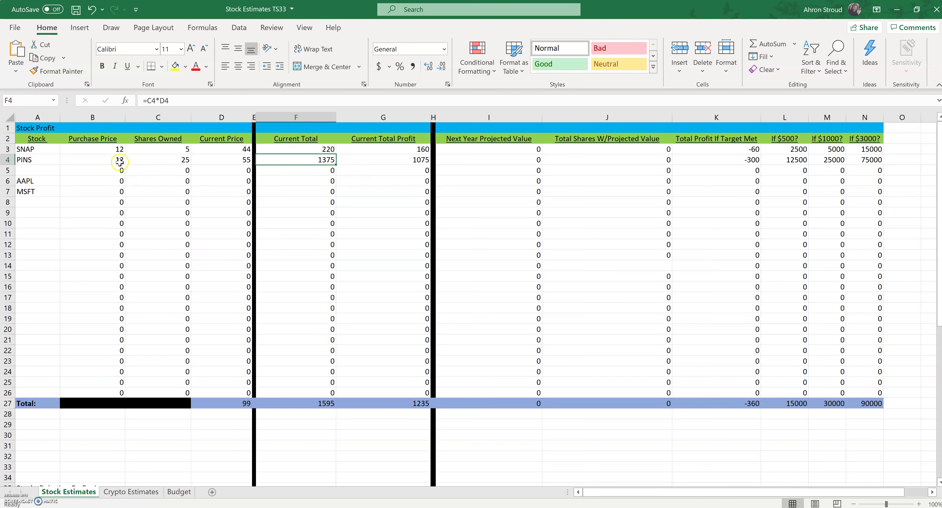
click(115, 181)
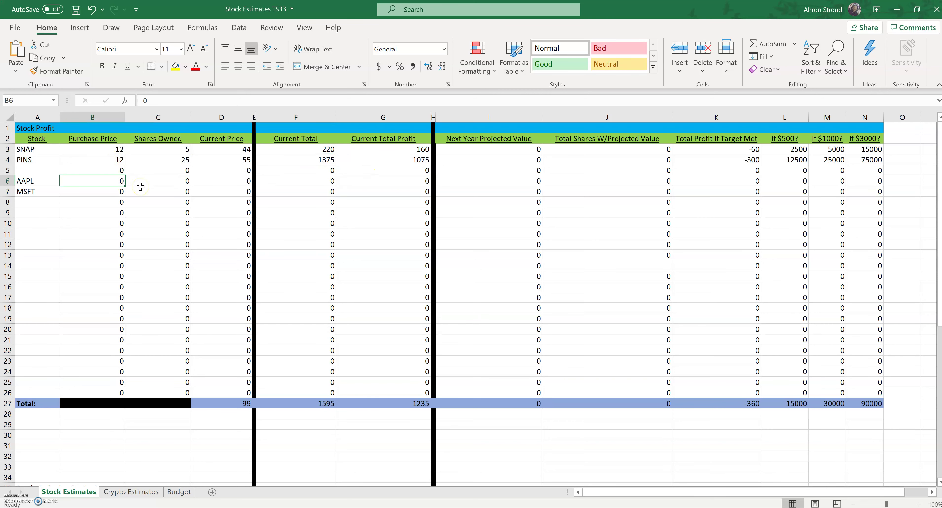
Step: Fill AAPL's row with purchase price 100, 5 shares and current price 300
text(1)
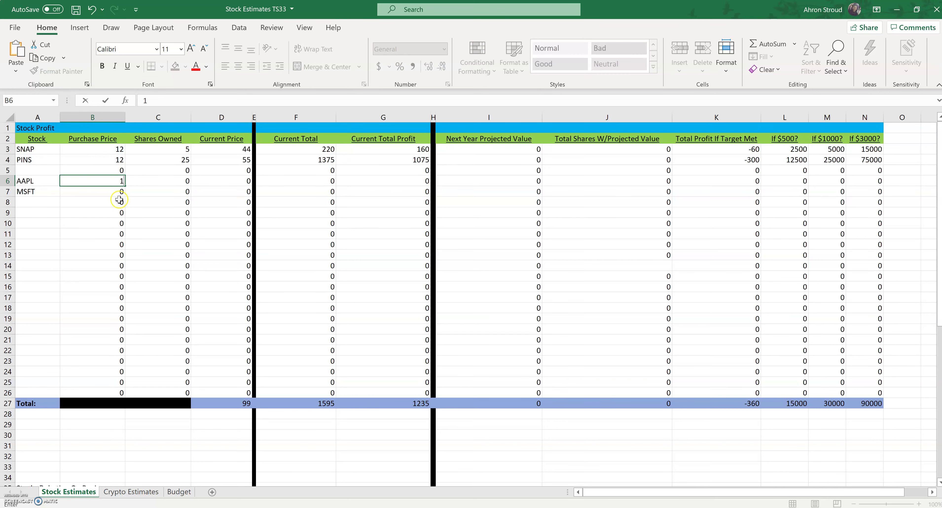
text(00)
click(165, 183)
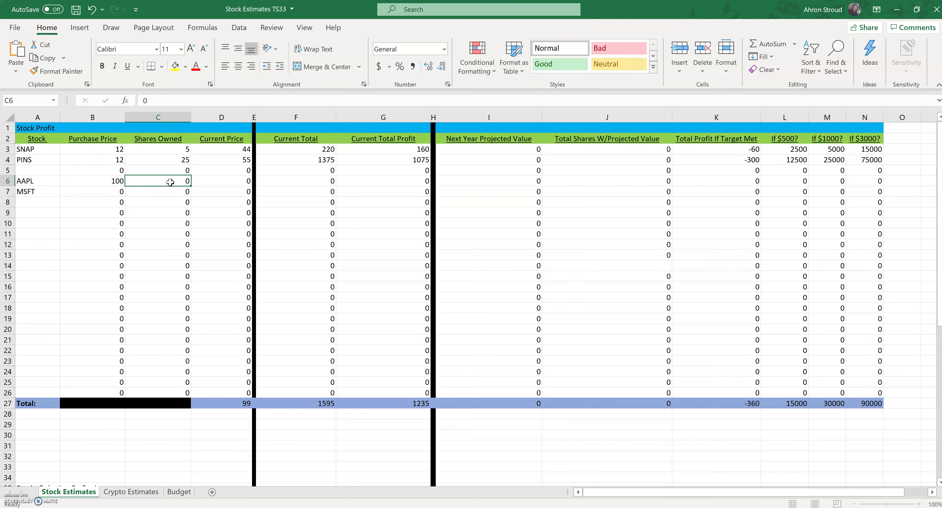
click(164, 186)
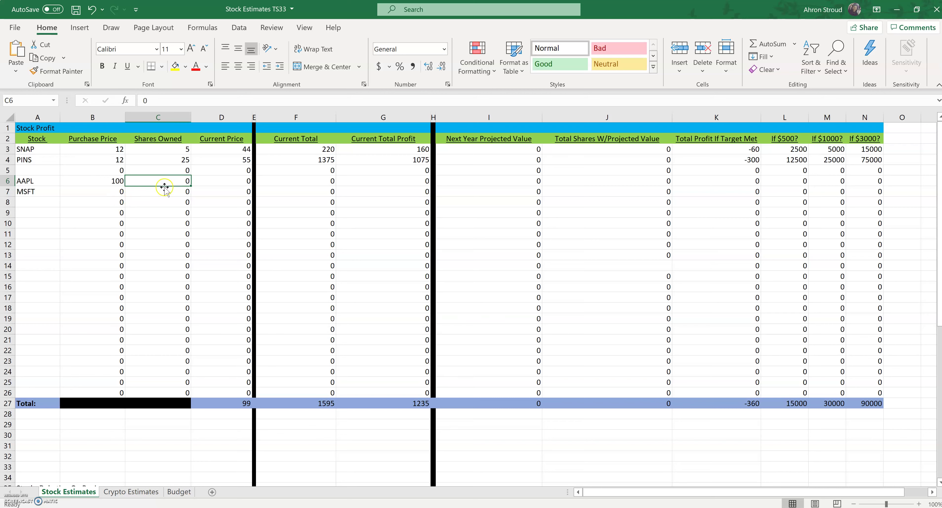
text(5)
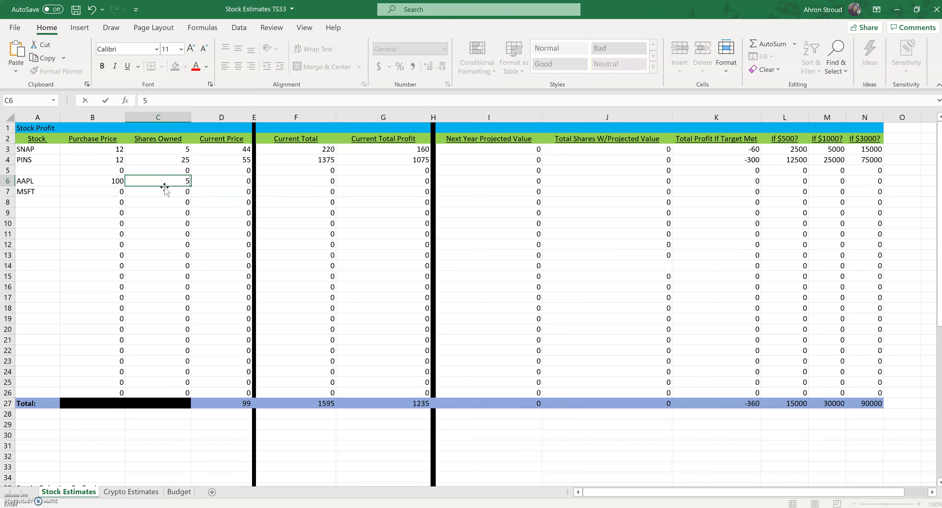
click(225, 185)
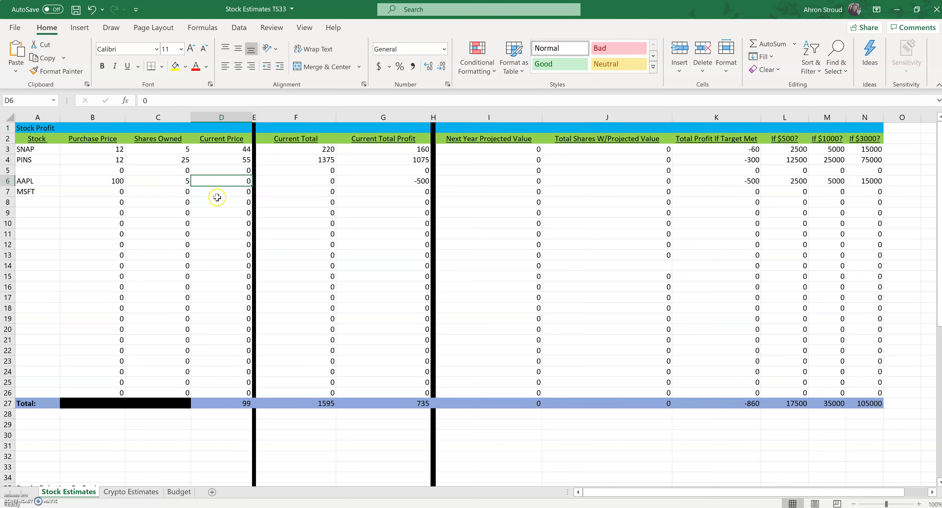
click(237, 184)
text(300)
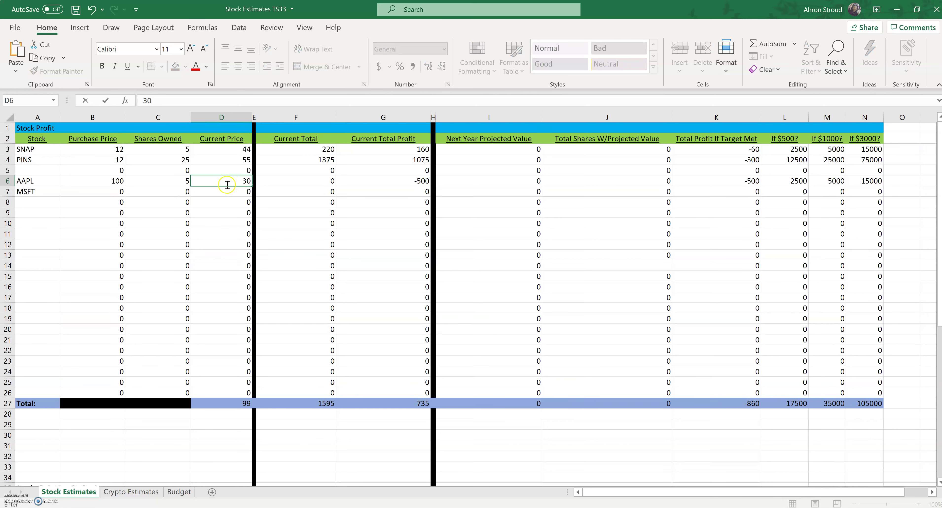
click(313, 209)
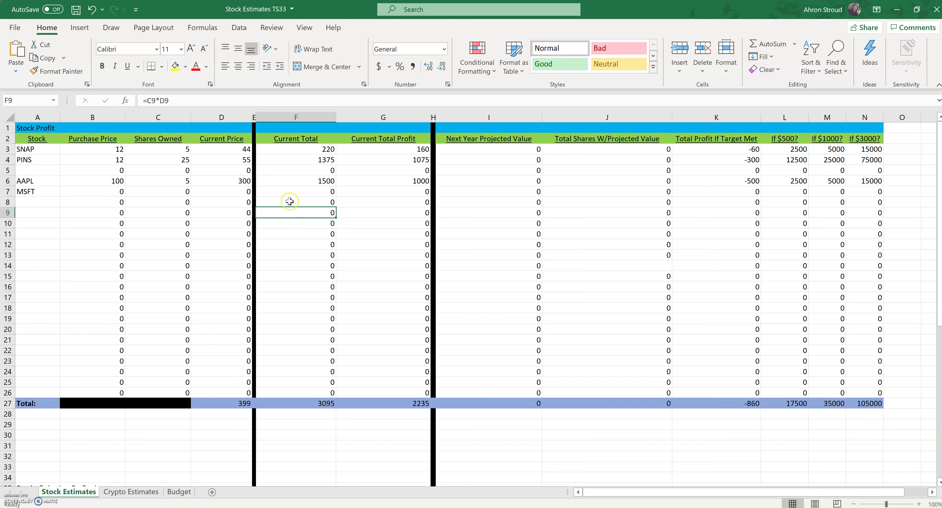
click(164, 180)
Step: Fill MSFT's row with purchase price 200, 25 shares and current price 500
click(109, 191)
text(200)
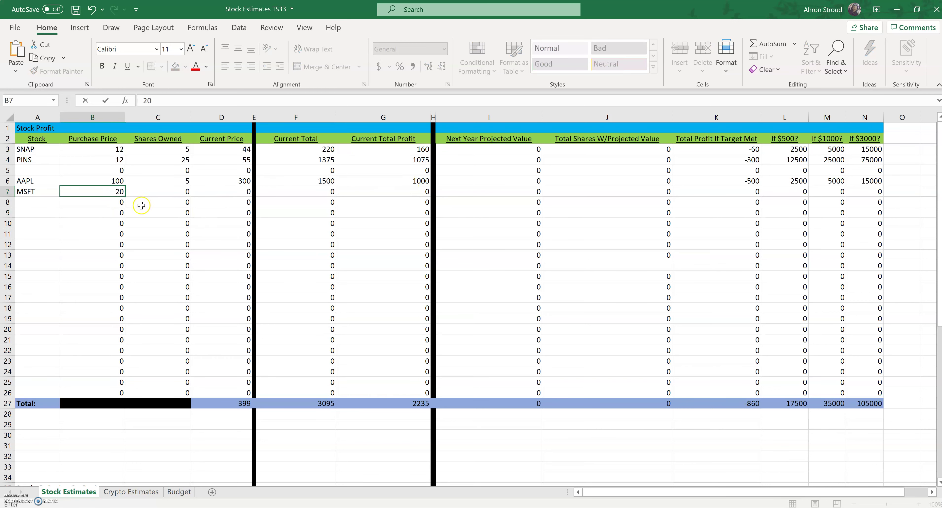
key(Tab)
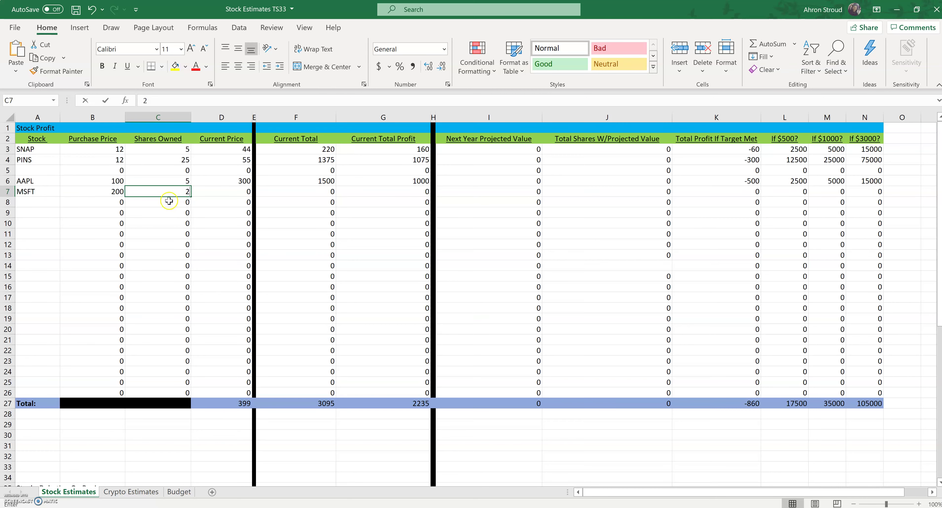
text(25)
key(Tab)
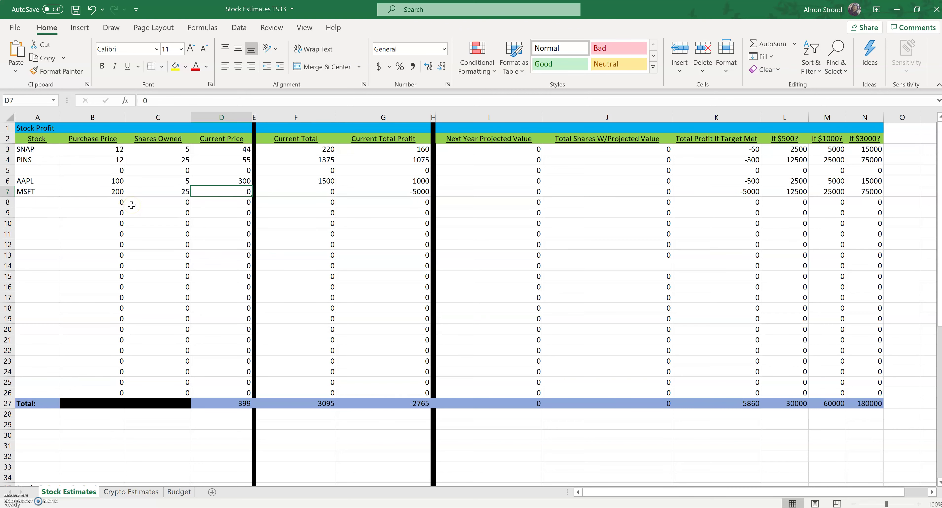
text(500)
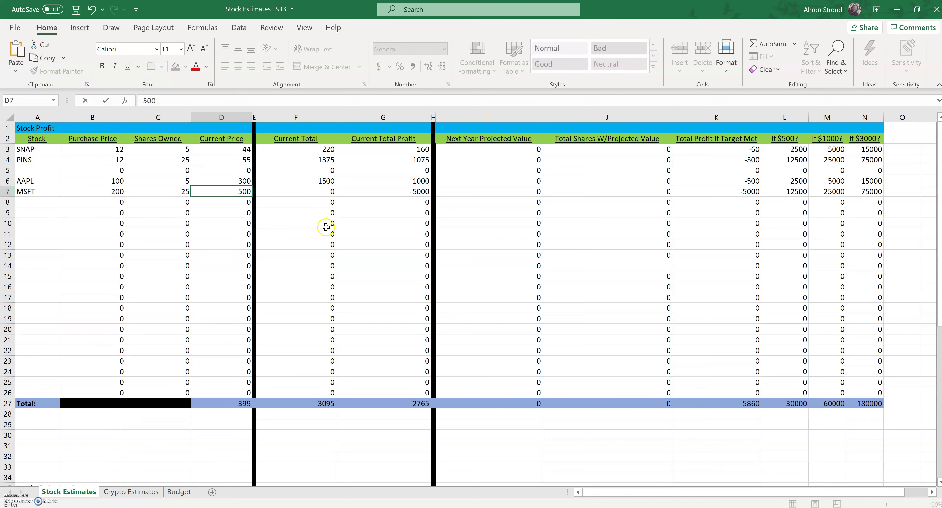
click(314, 225)
click(323, 193)
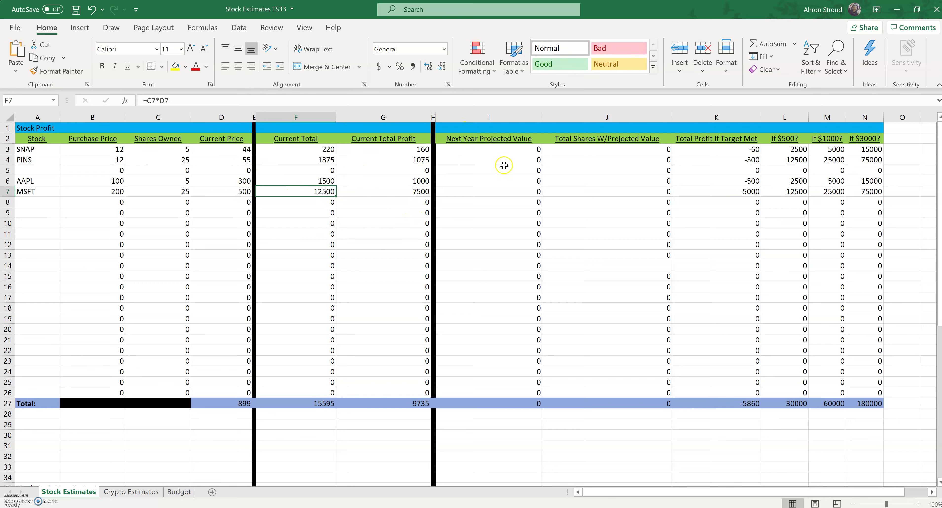
Step: Enter next-year projected values 55, 125, 500 and 600 for SNAP, PINS, AAPL and MSFT
click(501, 151)
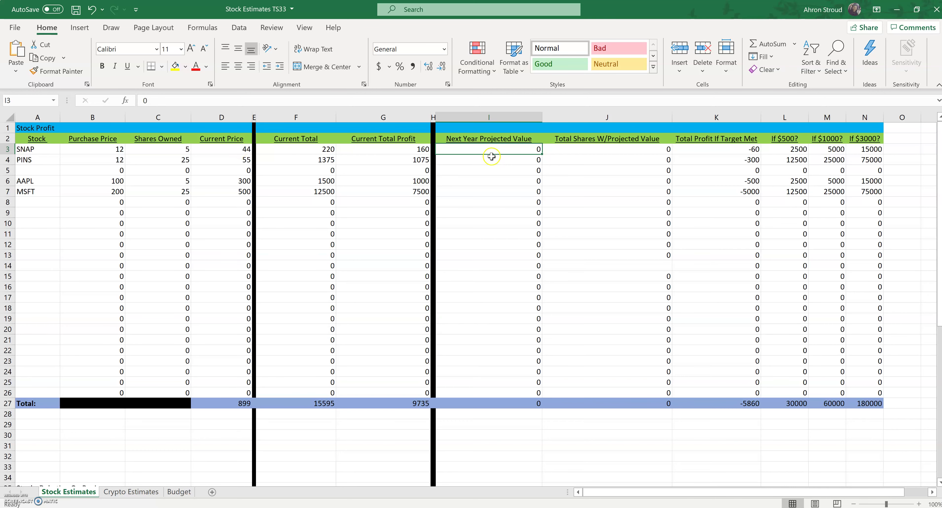
text(55)
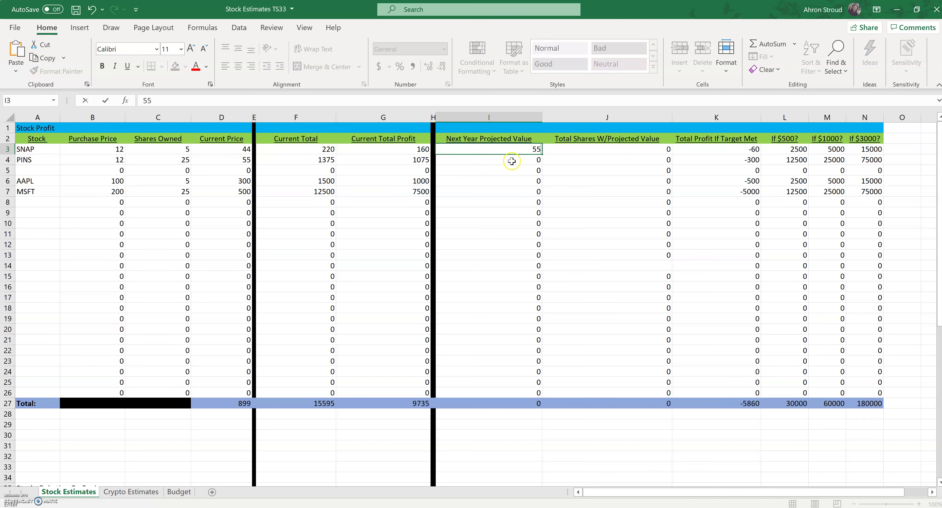
click(504, 167)
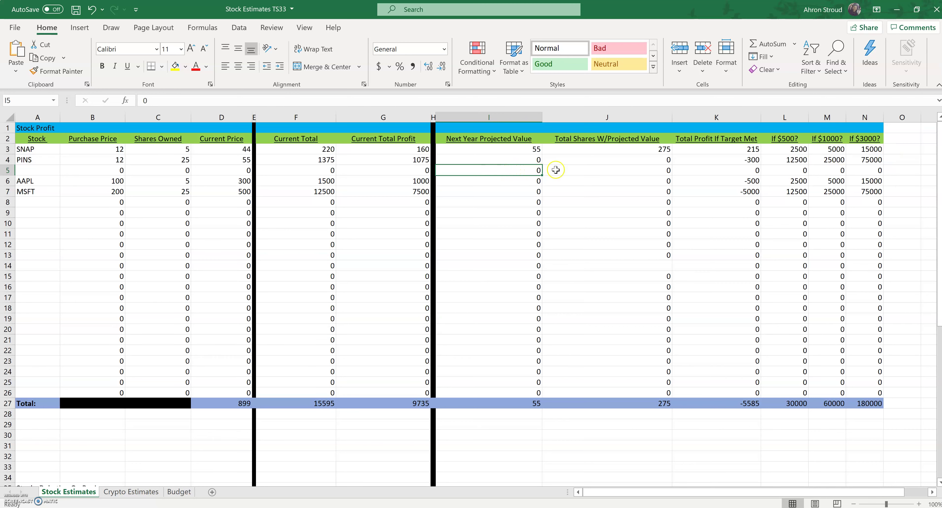
click(532, 160)
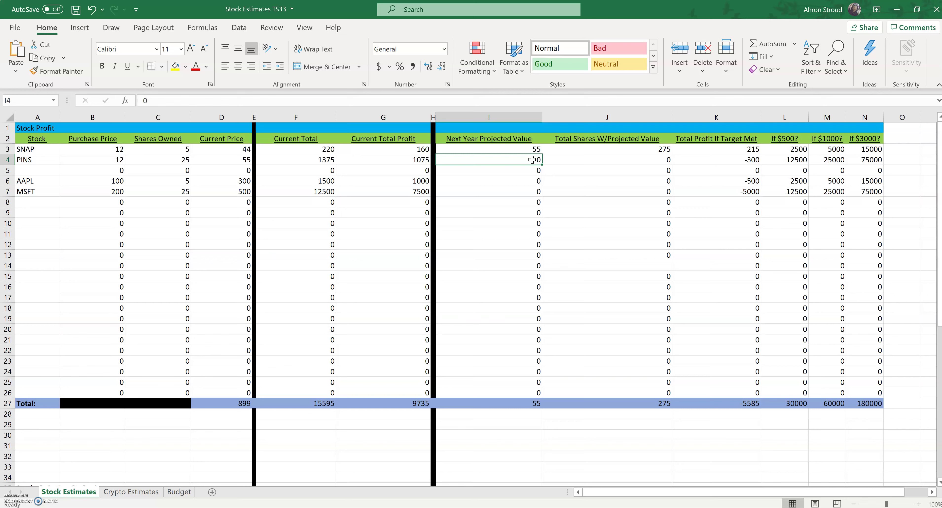
click(444, 161)
text(125)
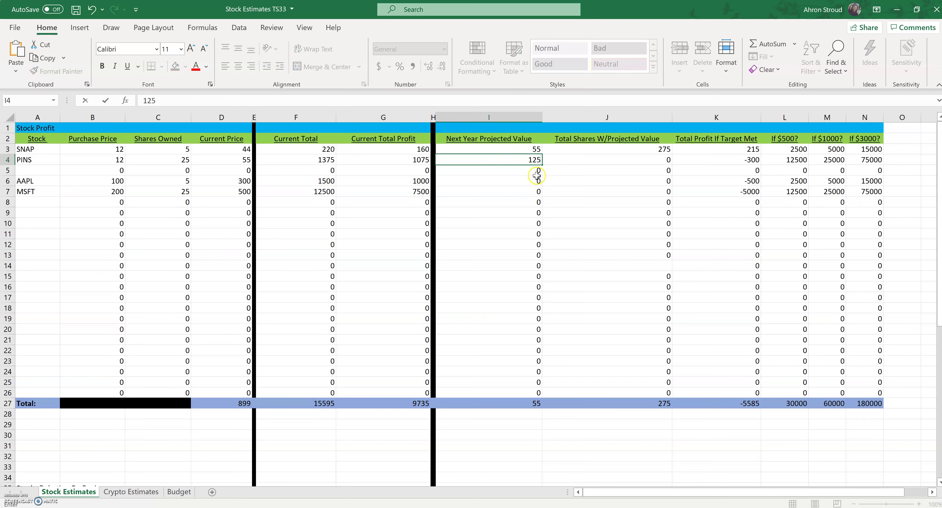
key(Return)
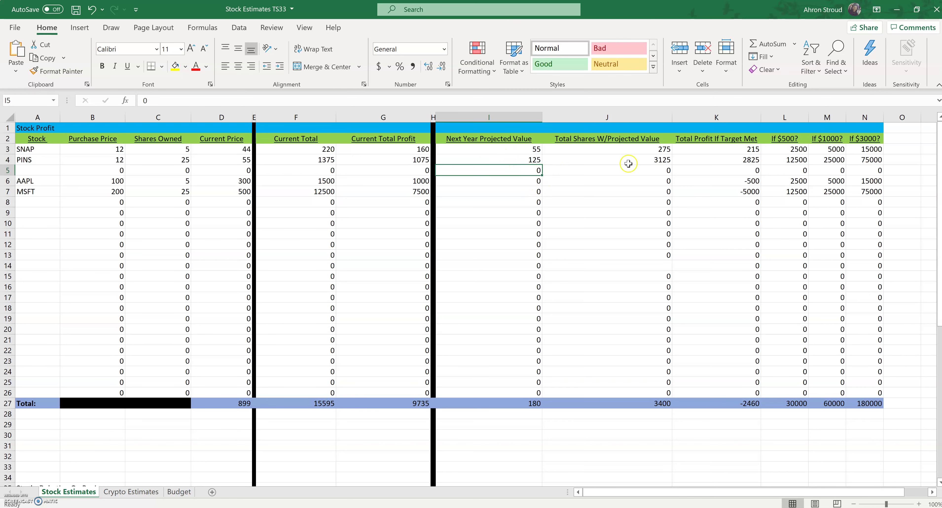
click(488, 179)
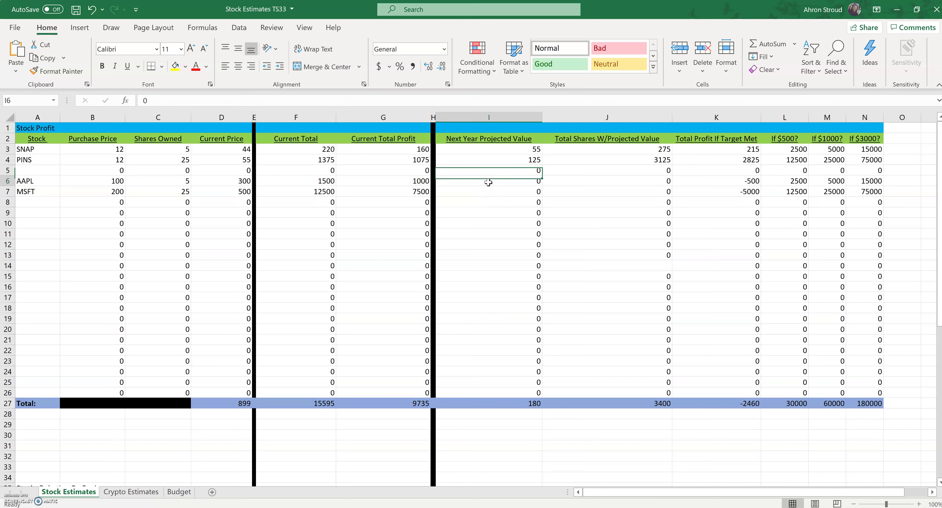
text(5)
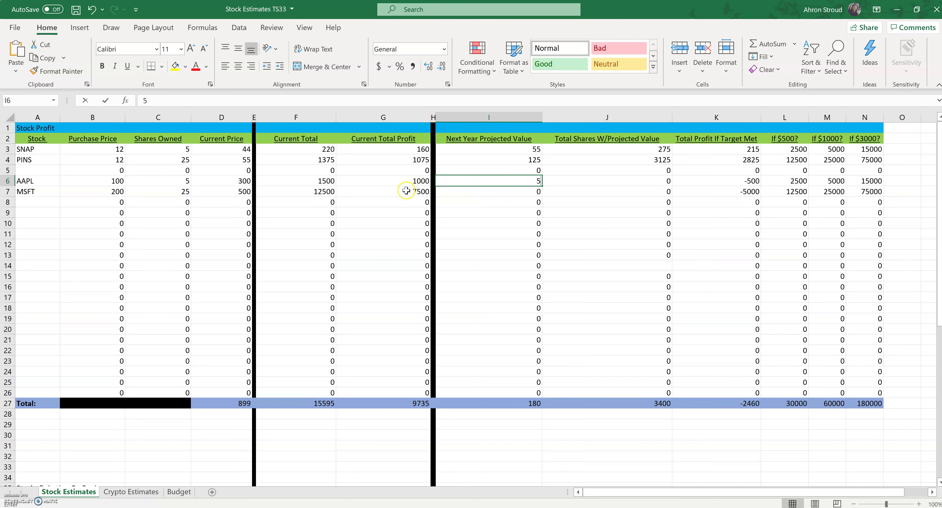
text(00)
key(Return)
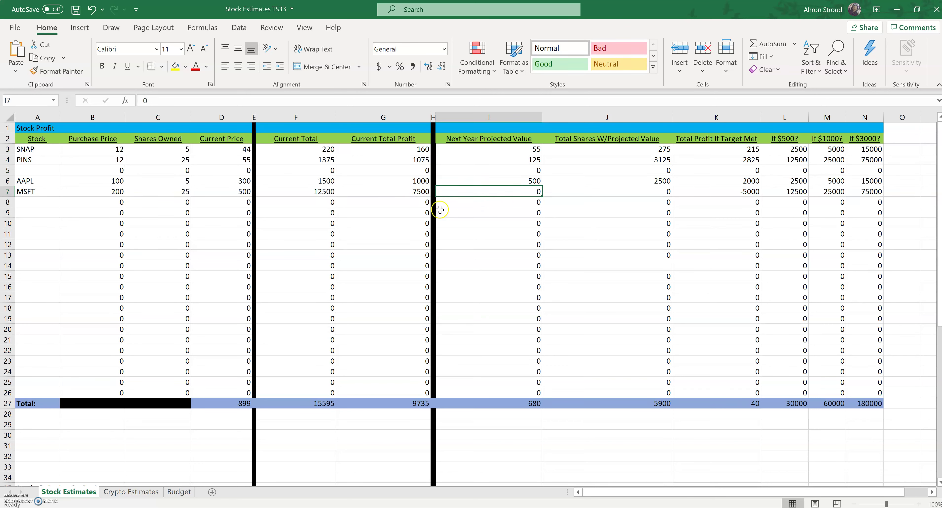
text(600)
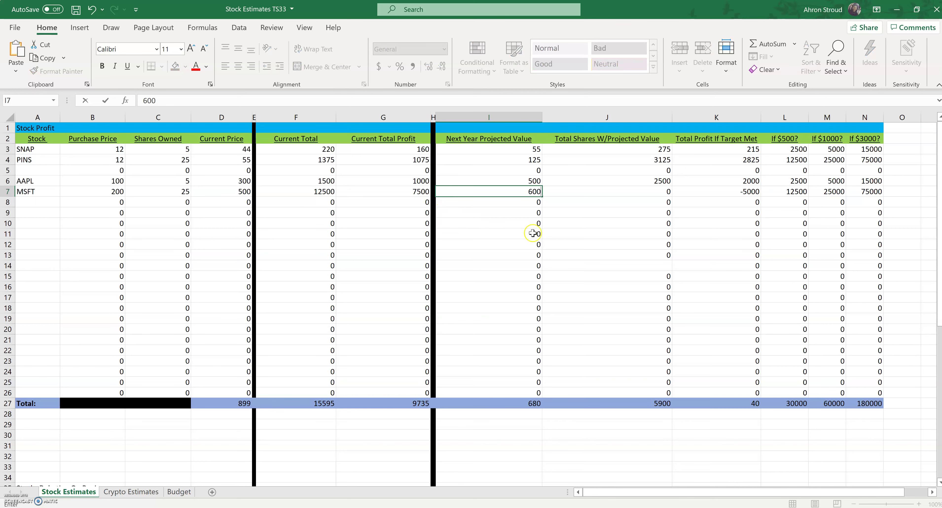
click(534, 234)
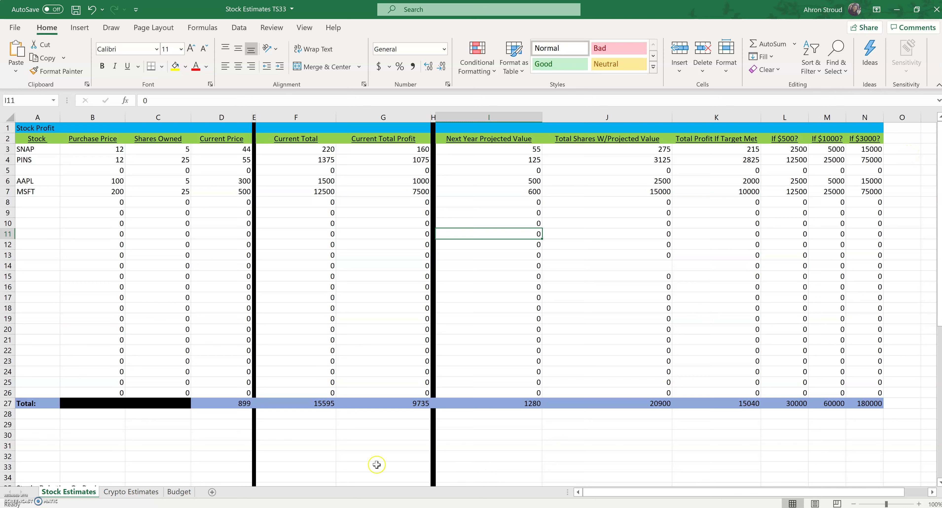
Step: Look over the Crypto Estimates sheet, then move to the Budget sheet
click(137, 490)
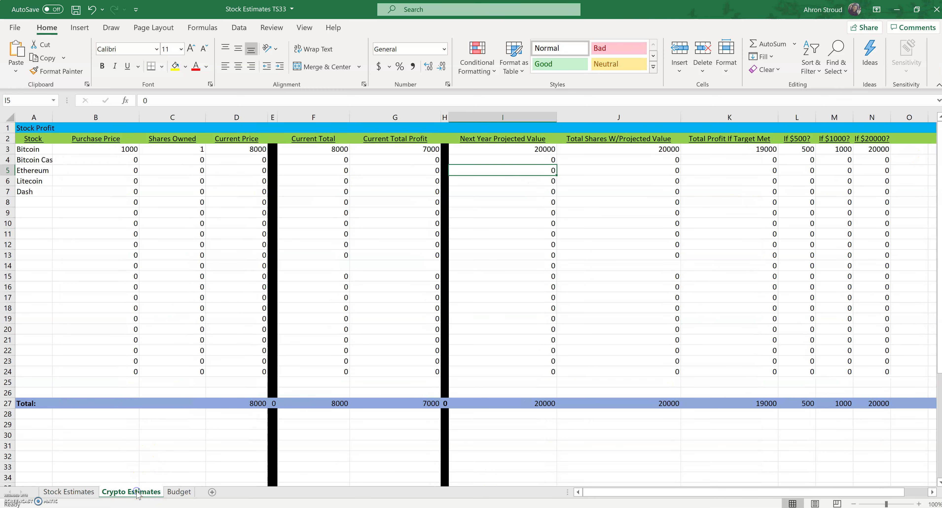
click(118, 162)
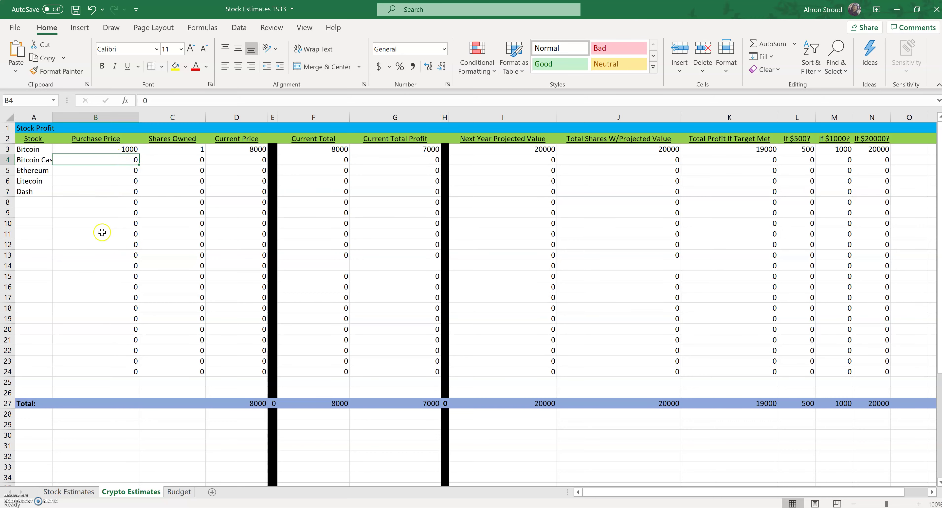
click(178, 492)
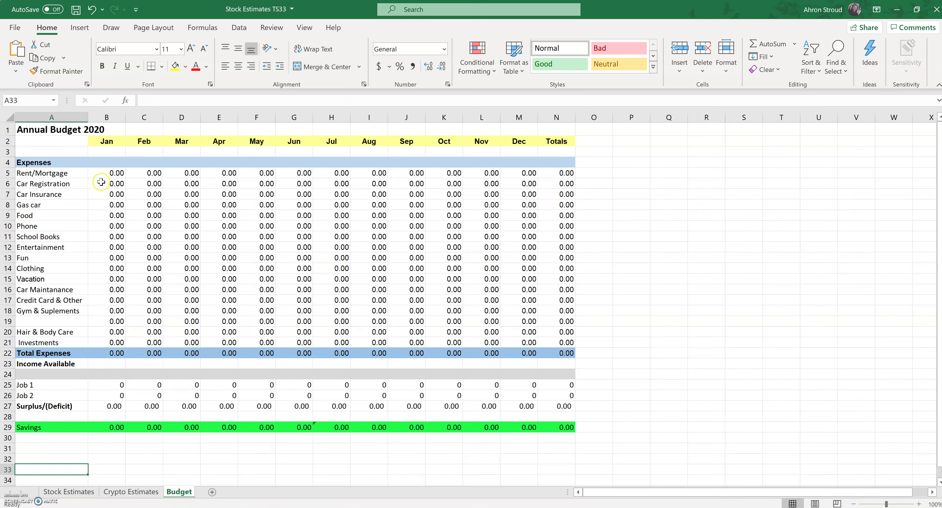
Step: Set Rent/Mortgage to 2,000 for every month from January to December
click(112, 175)
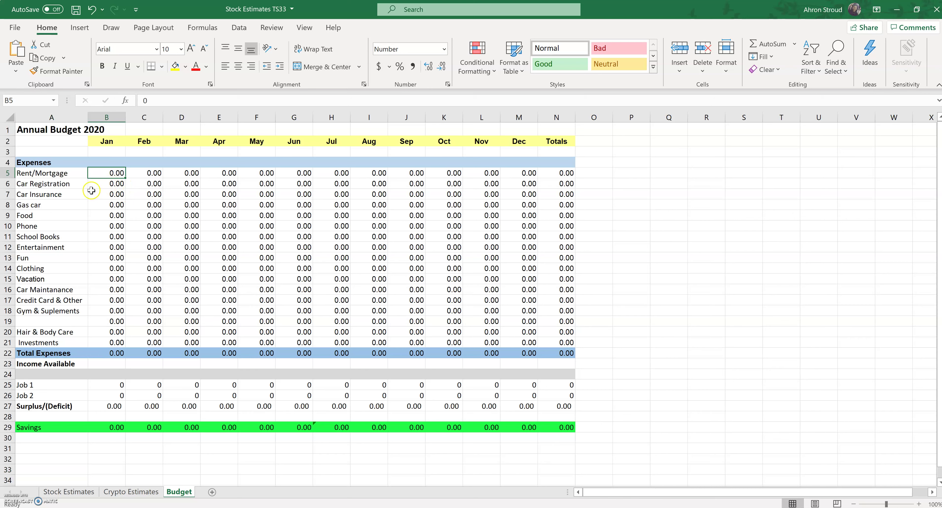
text(200)
key(Return)
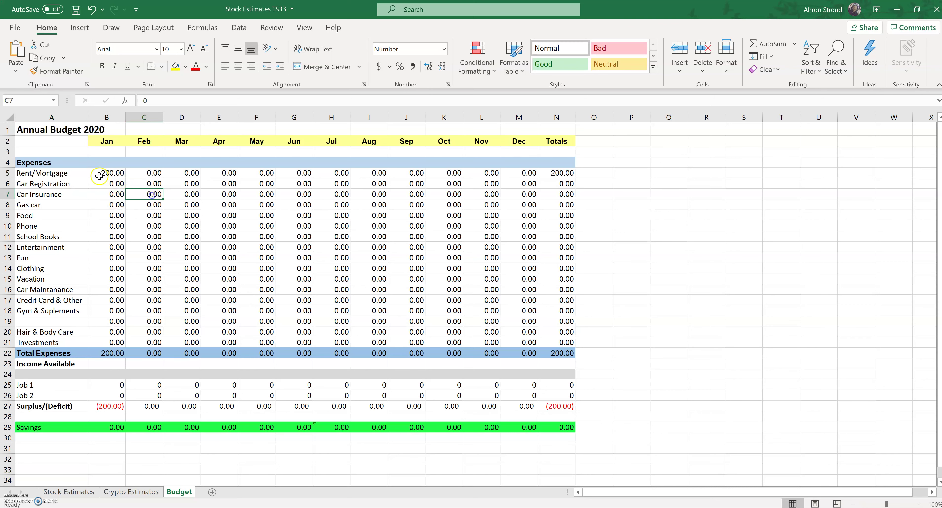
click(112, 175)
double_click(111, 175)
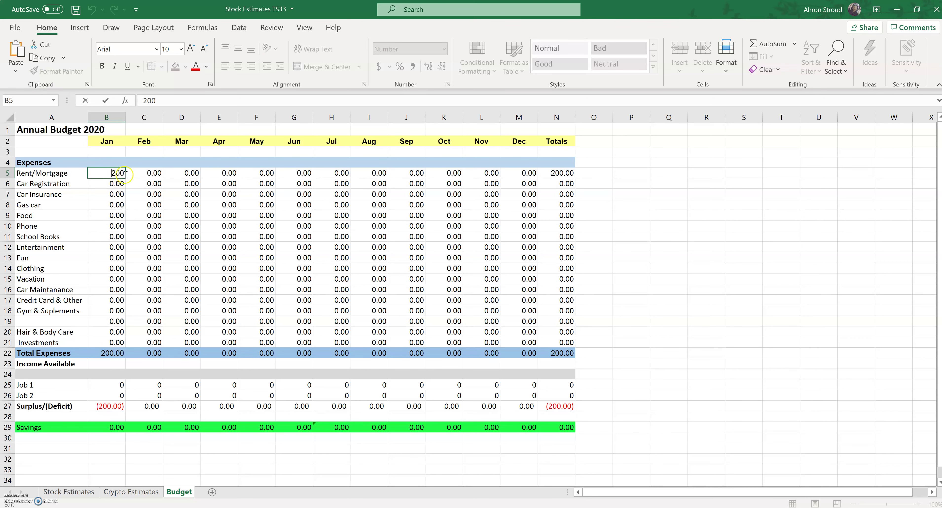
text(0)
key(Tab)
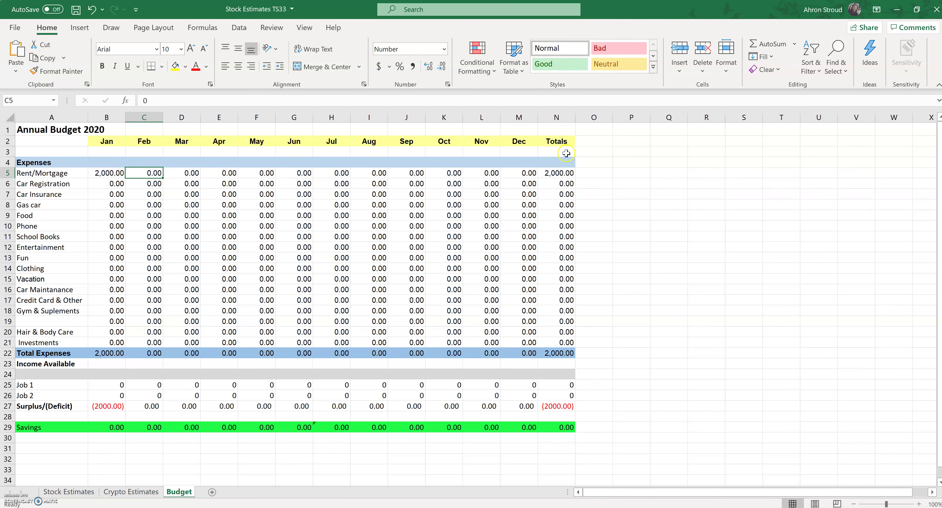
click(115, 170)
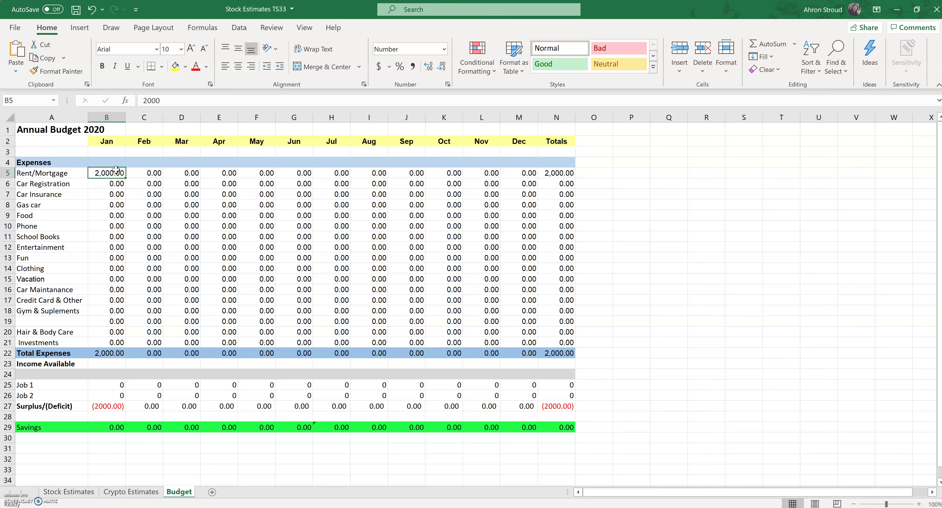
drag(124, 178, 525, 172)
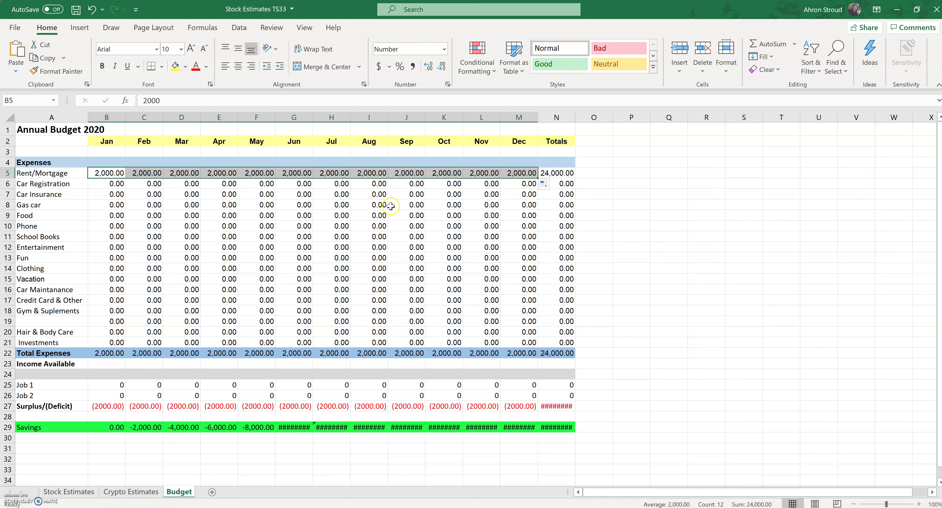
Step: Fill Car Registration with 100 and Car Insurance with 400 across all months
click(118, 185)
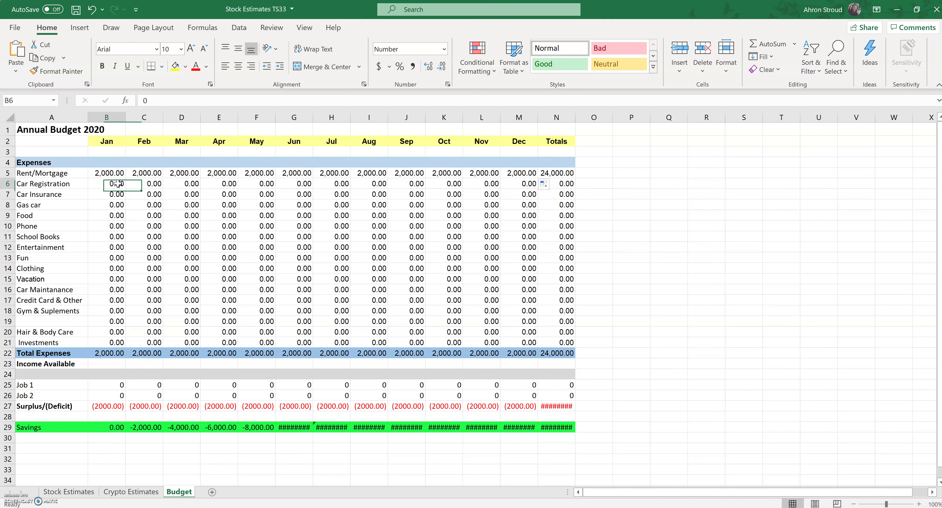
text(400)
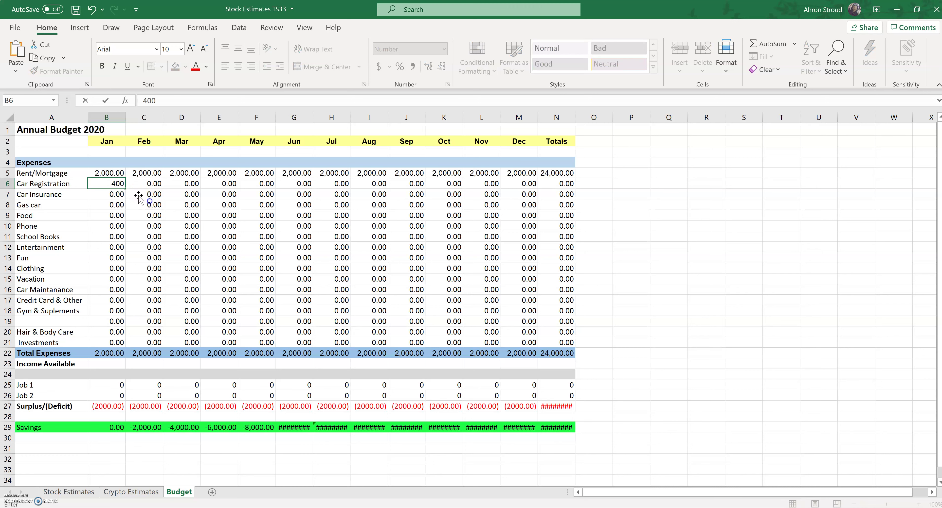
key(ctrl+Return)
drag(125, 188, 532, 186)
click(231, 219)
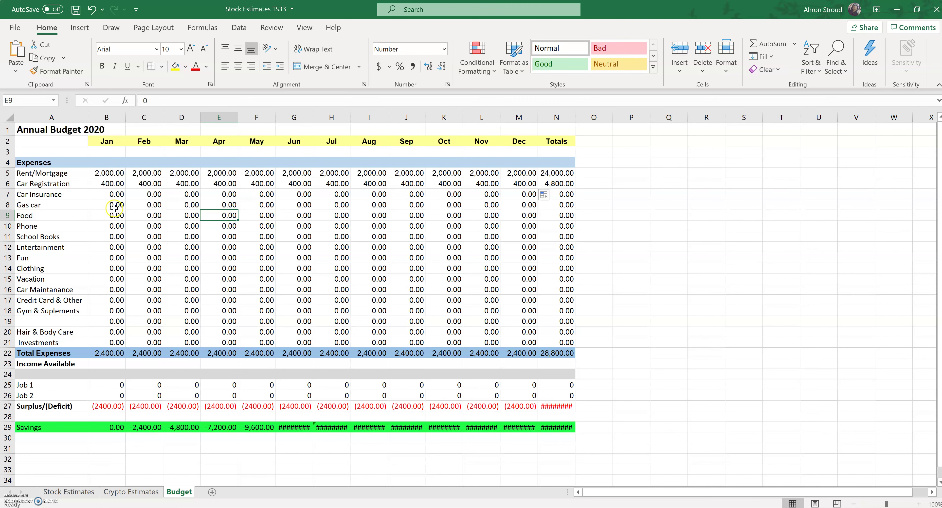
click(123, 188)
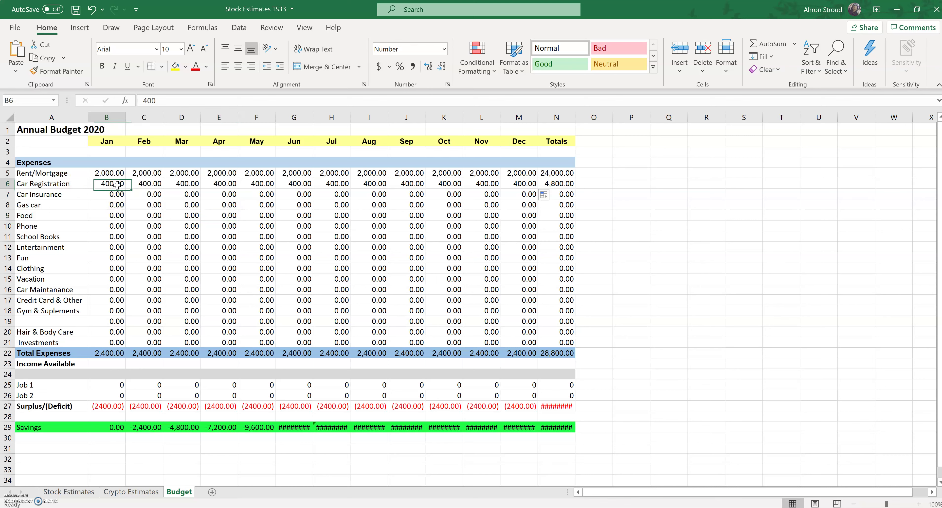
text(1)
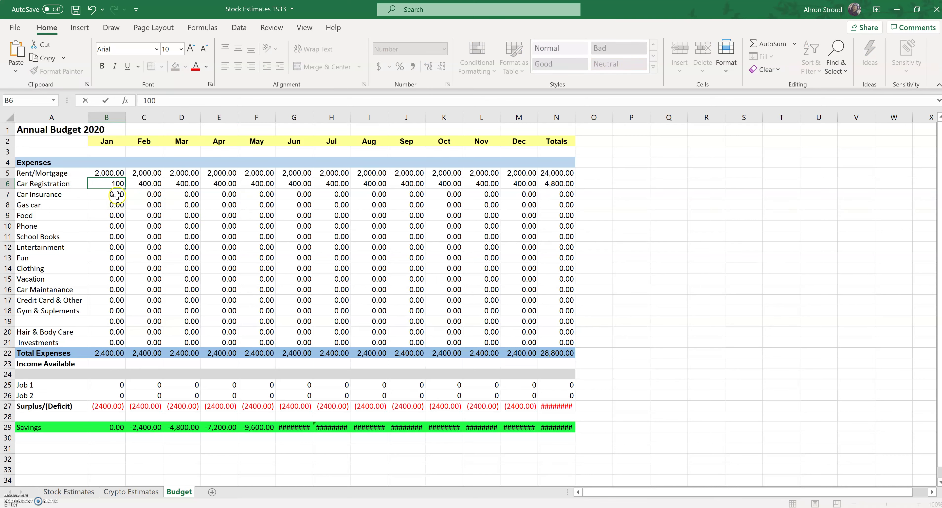
click(118, 195)
text(4)
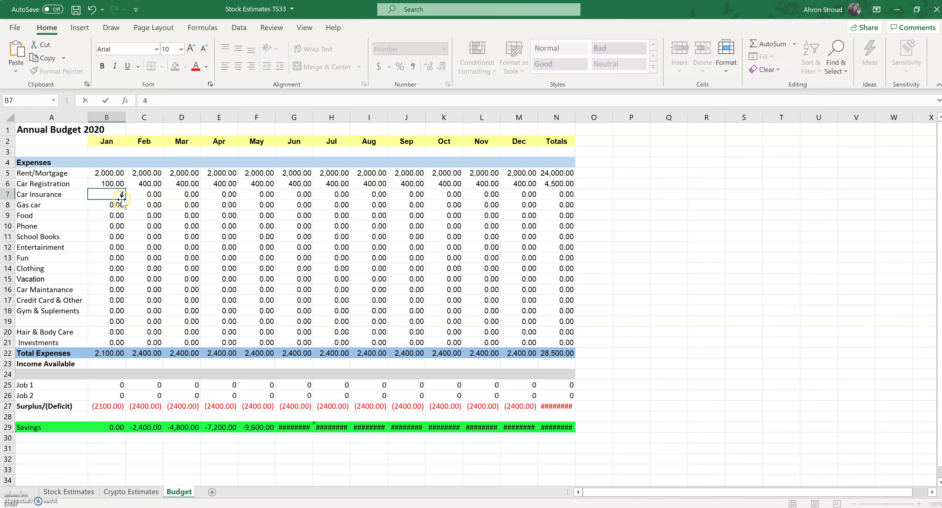
text(00)
key(Return)
click(120, 185)
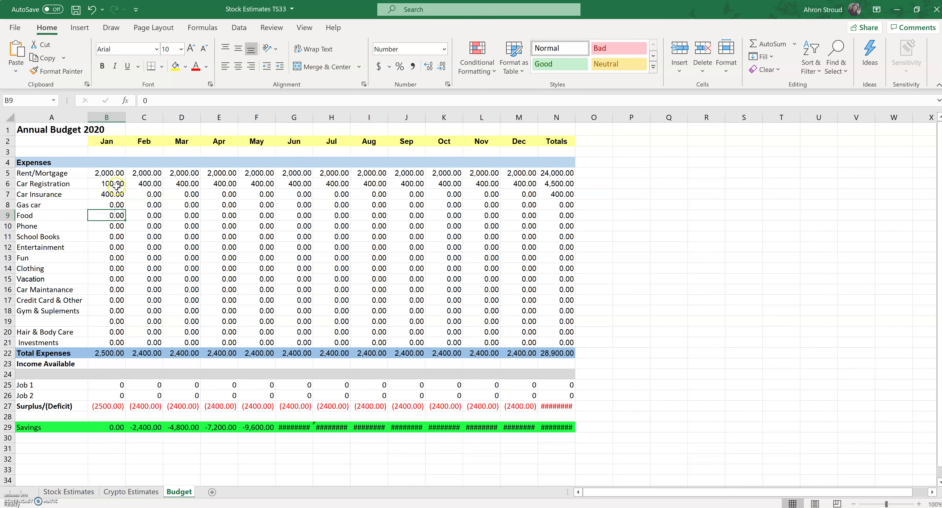
drag(126, 188, 526, 190)
click(107, 194)
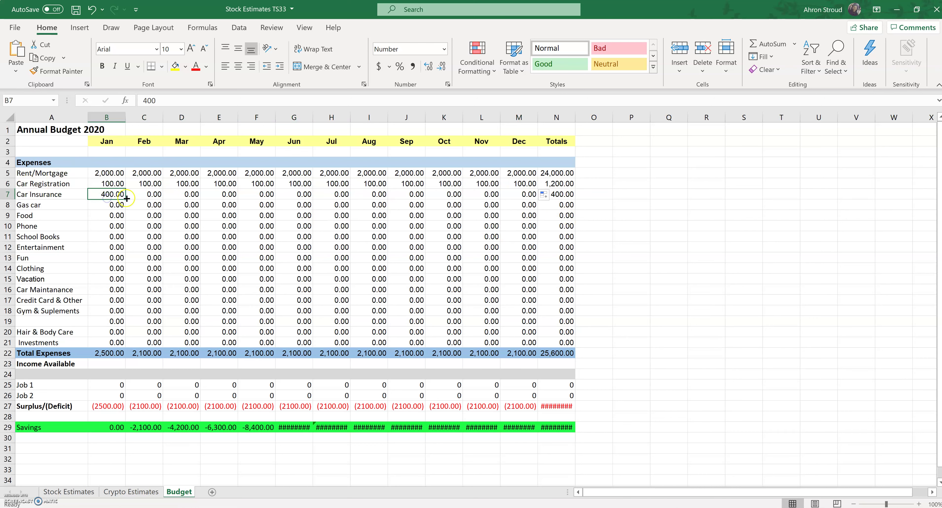
drag(125, 199, 524, 204)
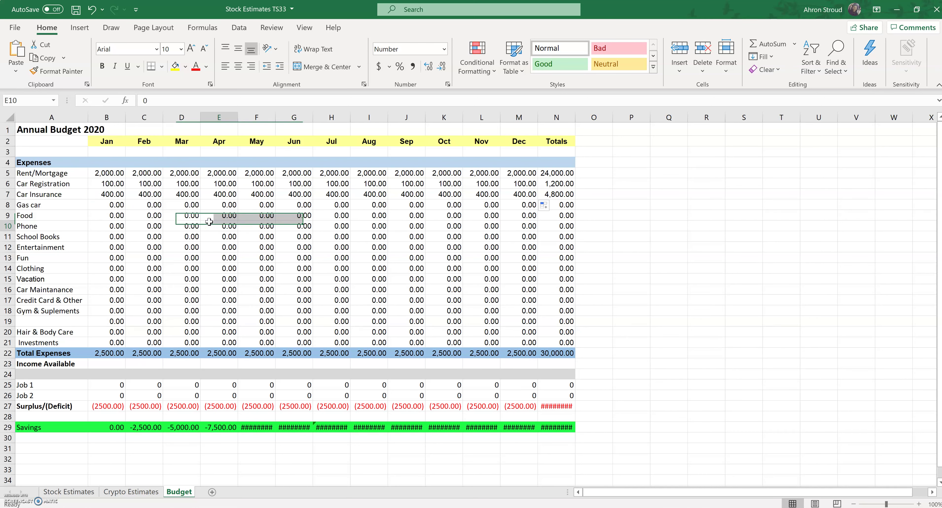
Step: Enter January's Gas car 60, Food 200, Phone 55 and Entertainment 120
click(96, 201)
text(60)
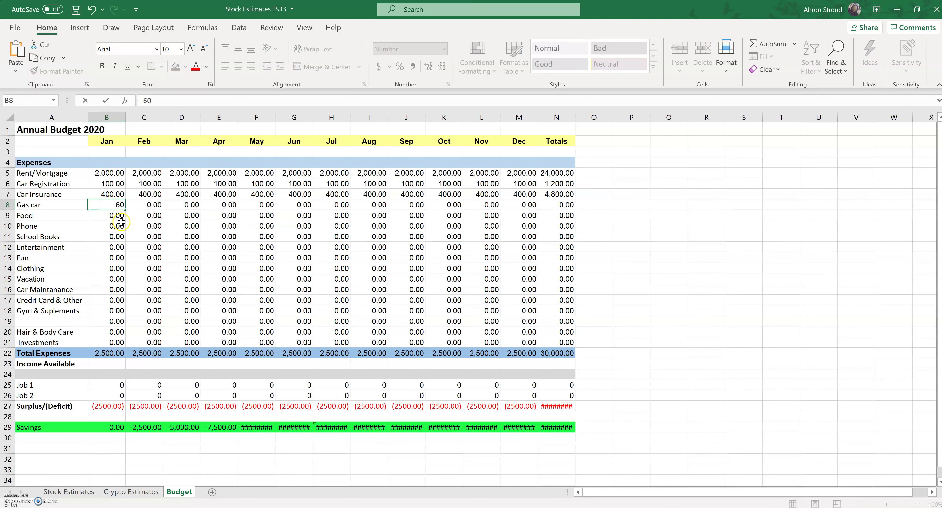
click(104, 214)
text(2)
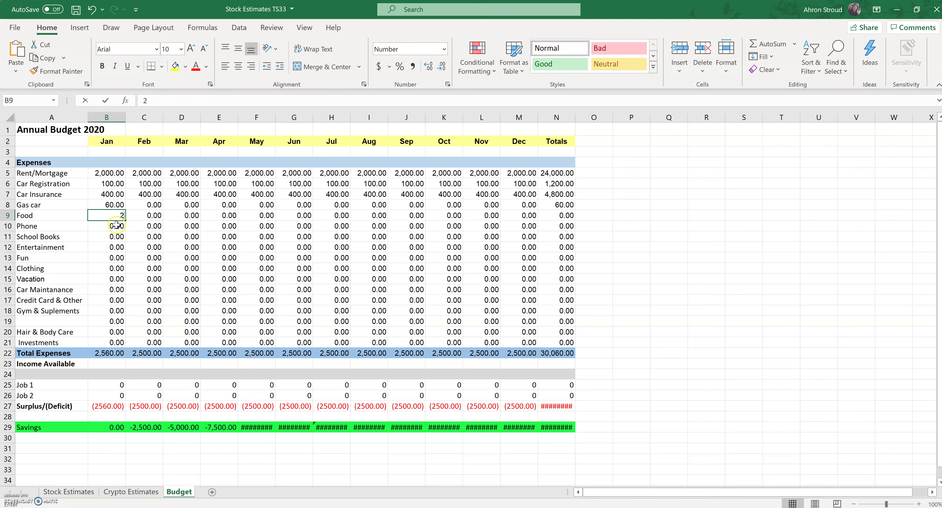
text(00)
click(143, 238)
click(118, 234)
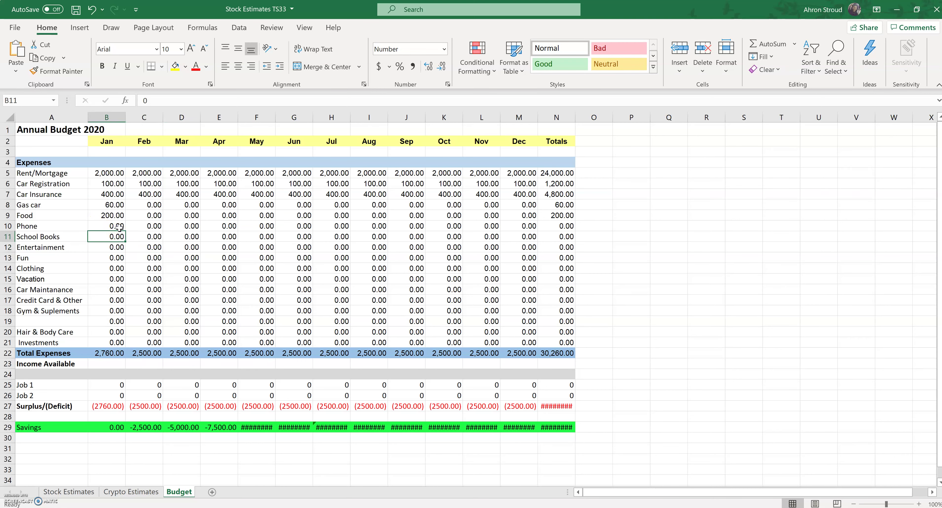
click(119, 227)
text(5)
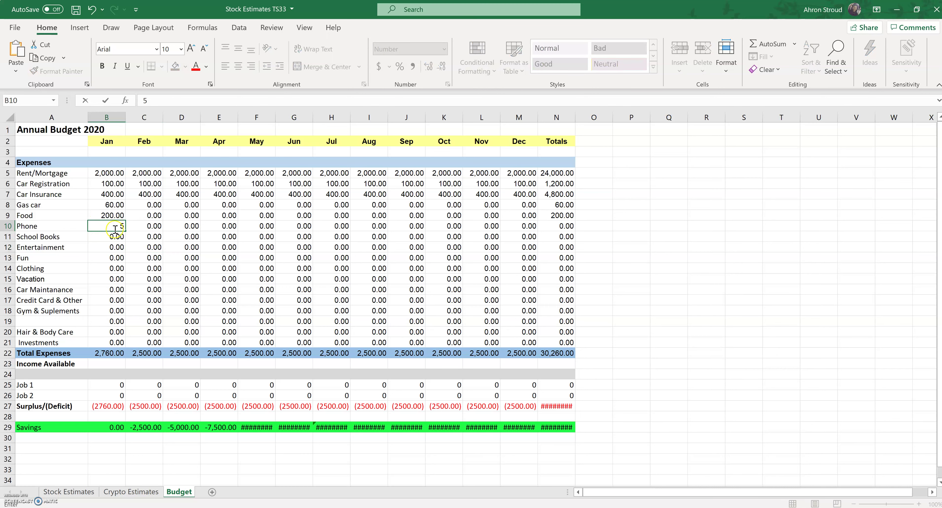
text(5)
click(109, 234)
click(104, 249)
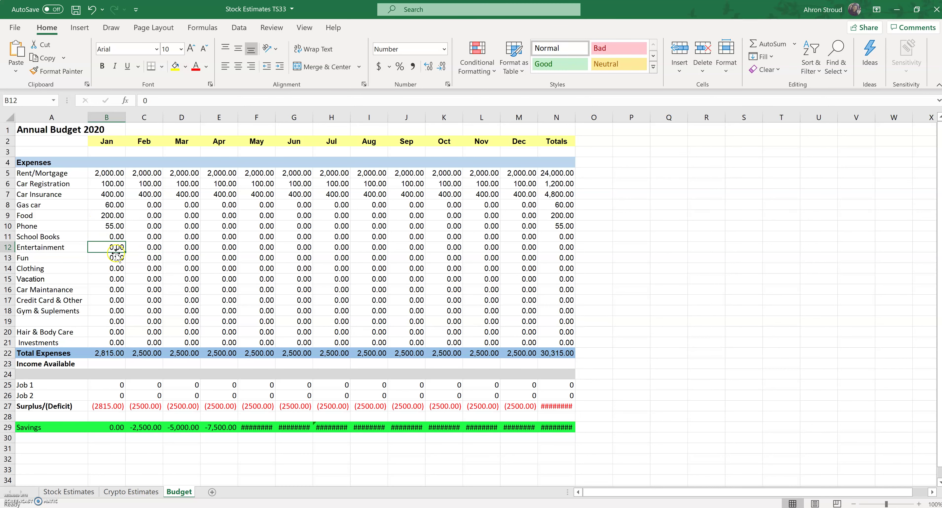
text(120)
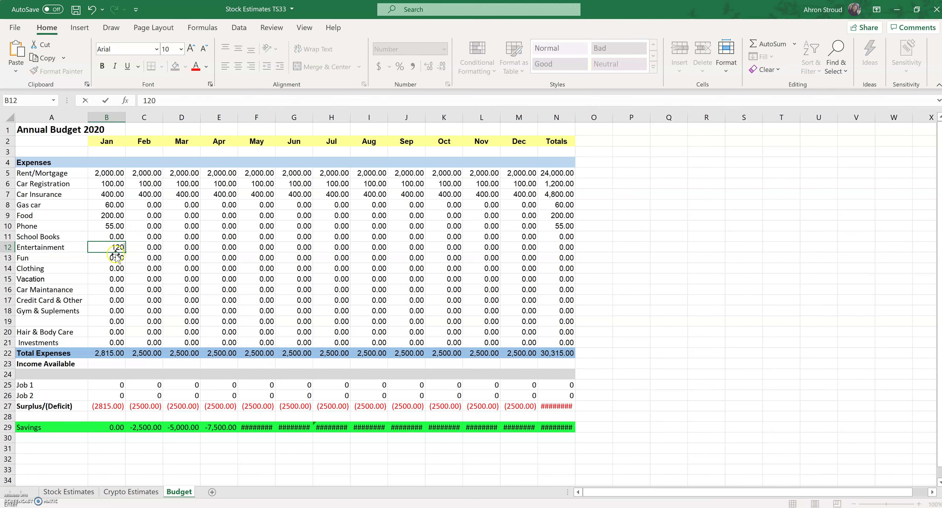
click(116, 257)
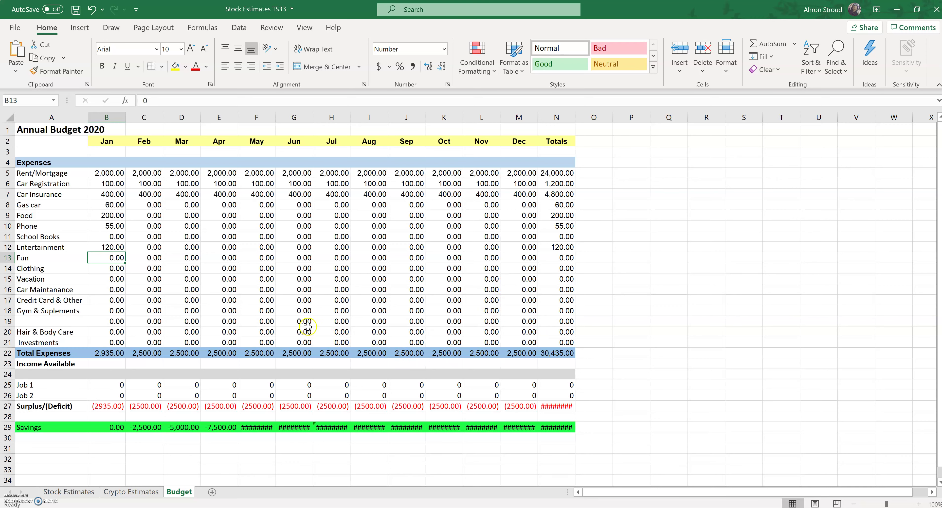
Step: Glance at the Stock Estimates sheet and return to Budget's January Investments cell
drag(300, 332, 300, 322)
click(69, 492)
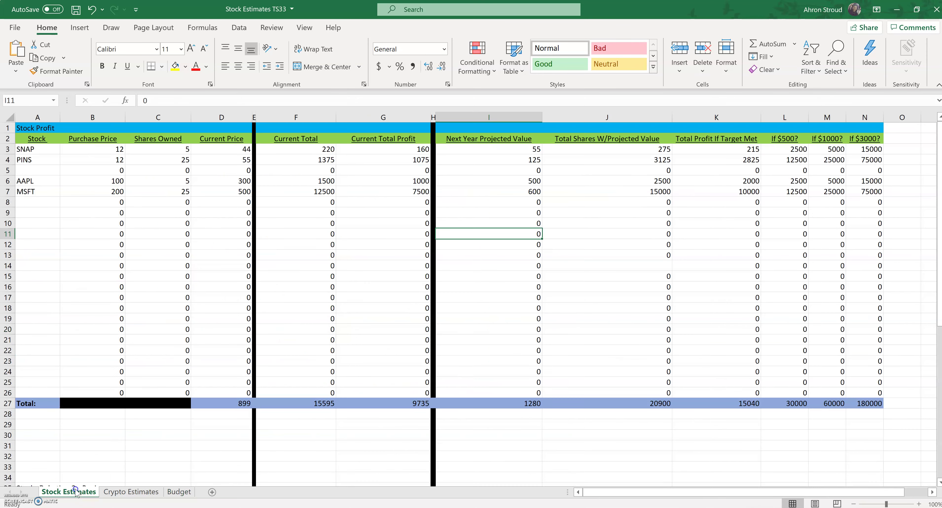
click(179, 493)
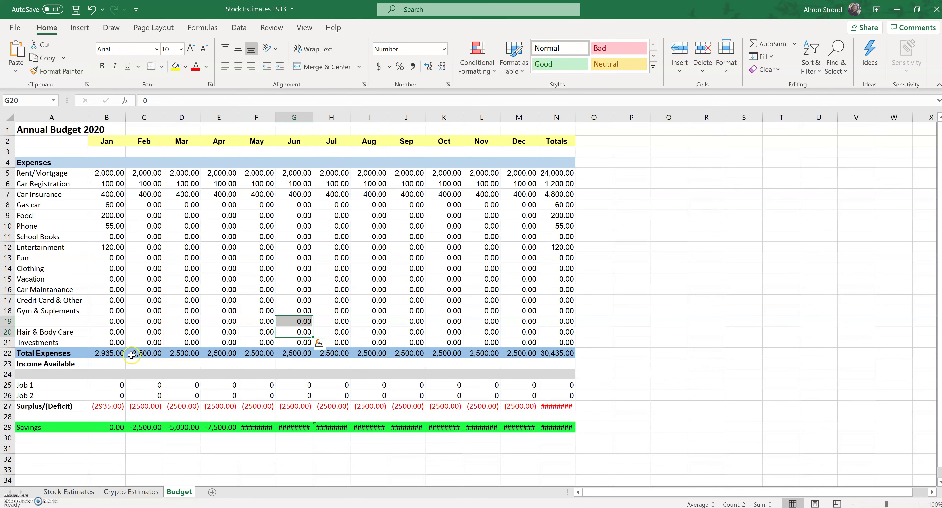
click(117, 344)
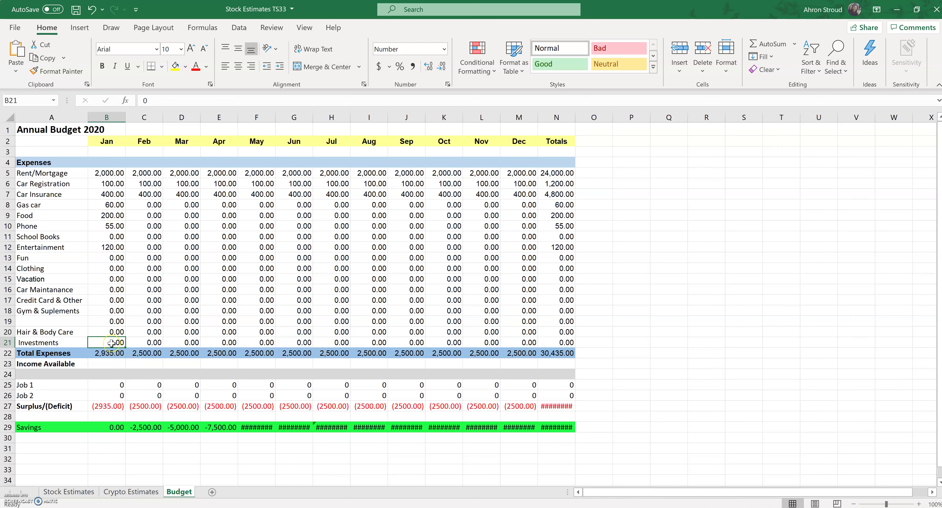
Step: Set Job 1 income to 4000 for every month
click(114, 382)
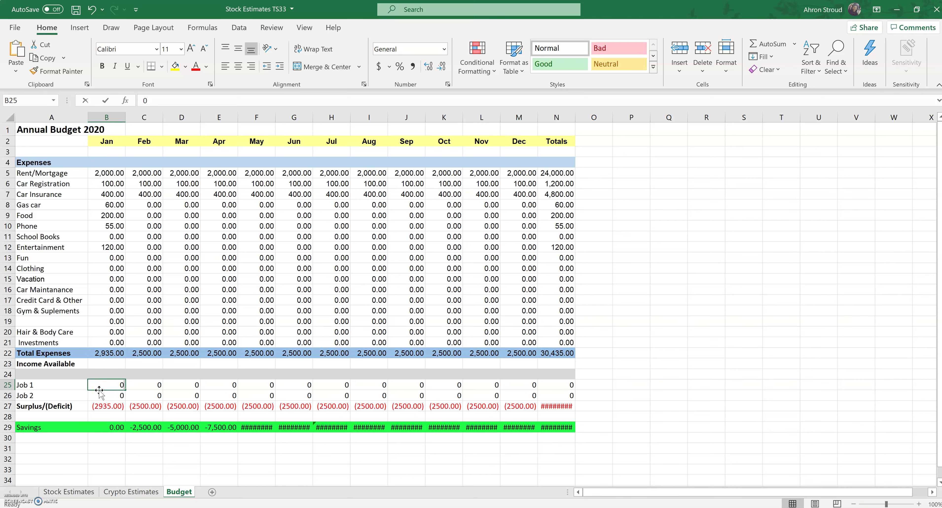
text(4000)
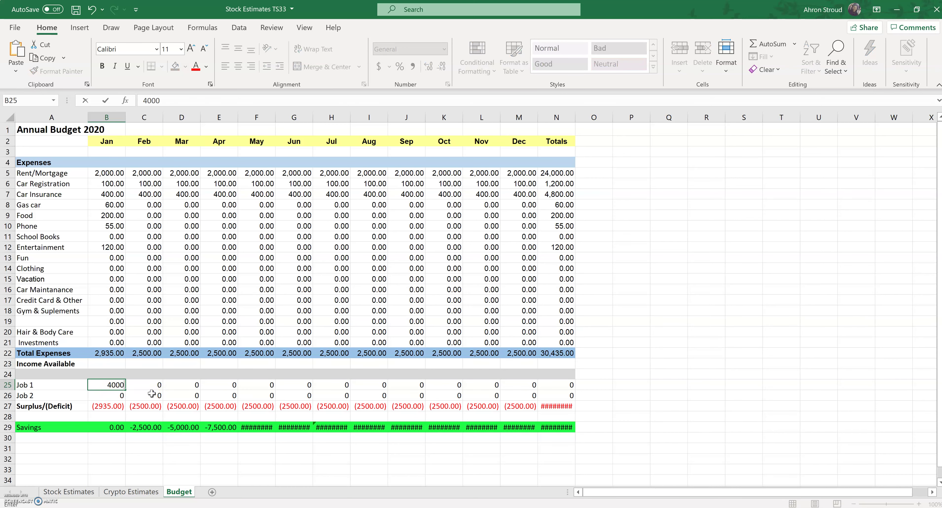
click(151, 394)
click(118, 385)
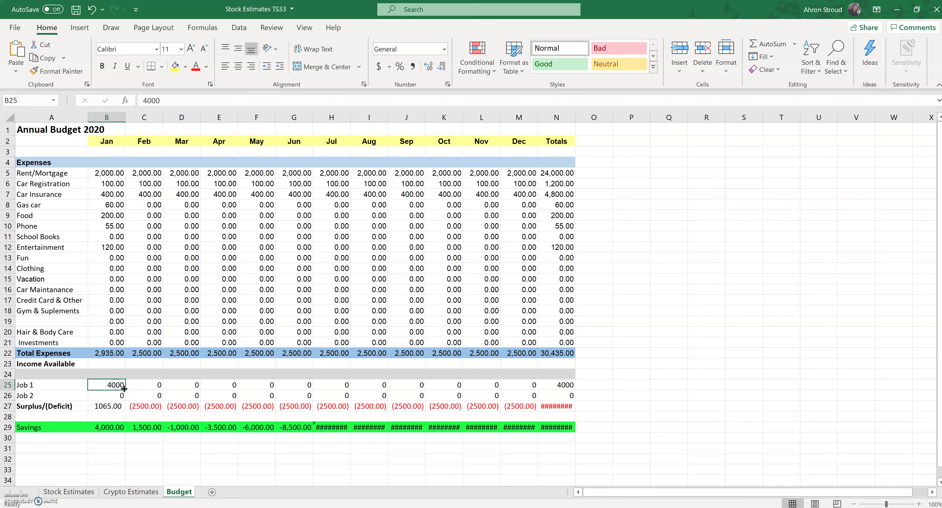
drag(124, 389, 524, 391)
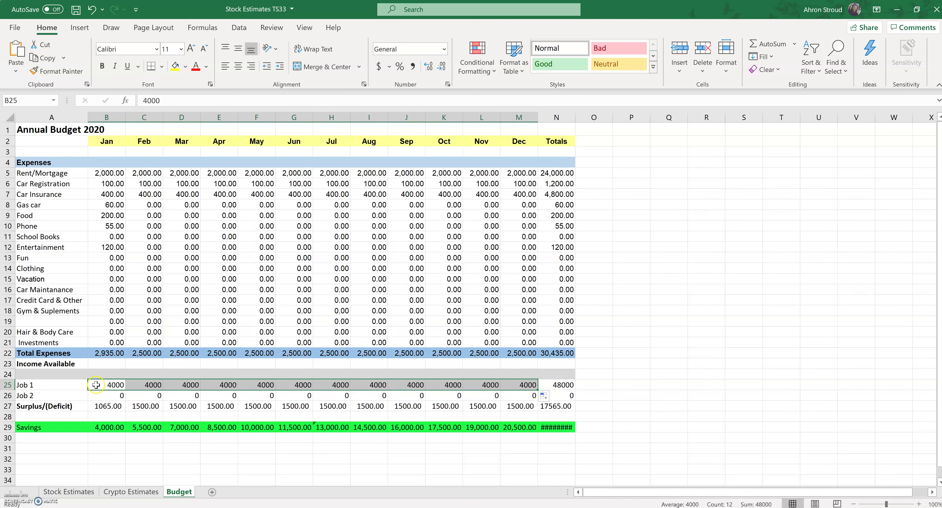
Step: Set Job 2 income to 500 for every month
click(109, 397)
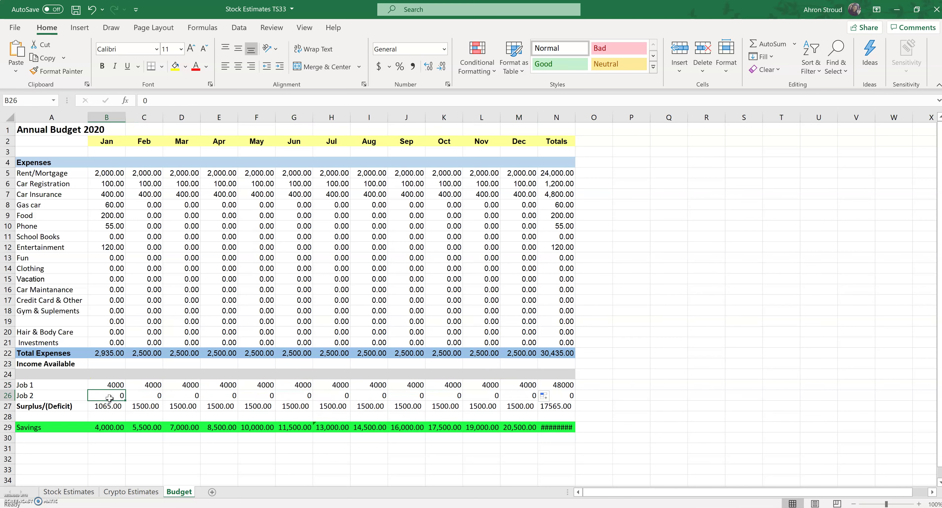
text(500)
click(147, 396)
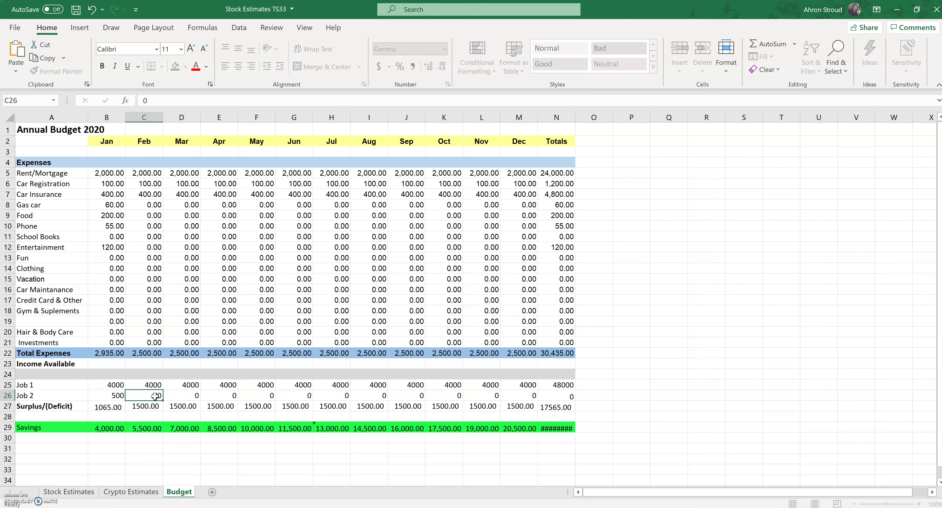
click(119, 398)
drag(124, 403, 530, 399)
click(280, 396)
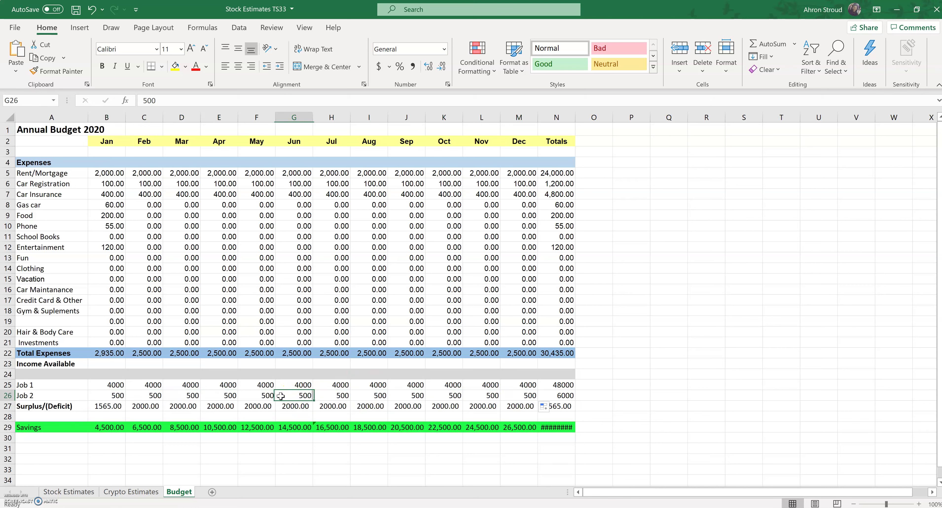
click(145, 395)
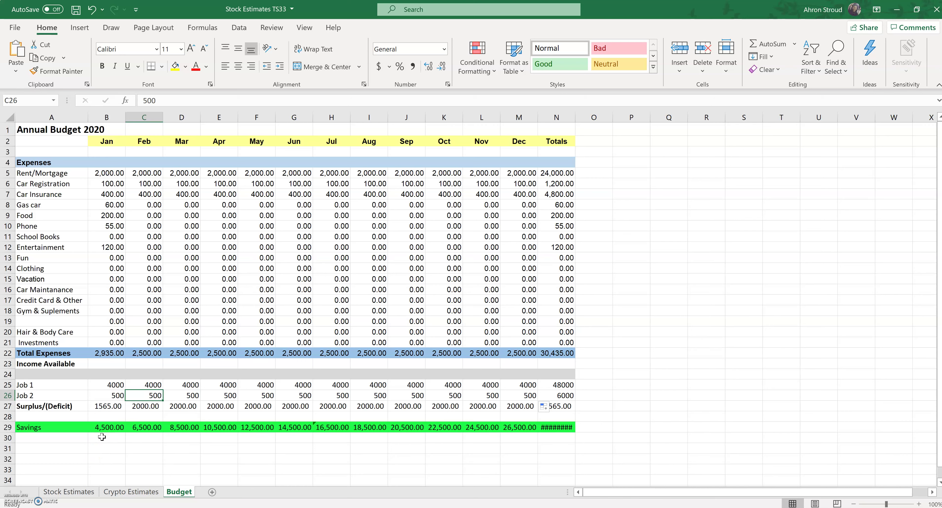
click(102, 437)
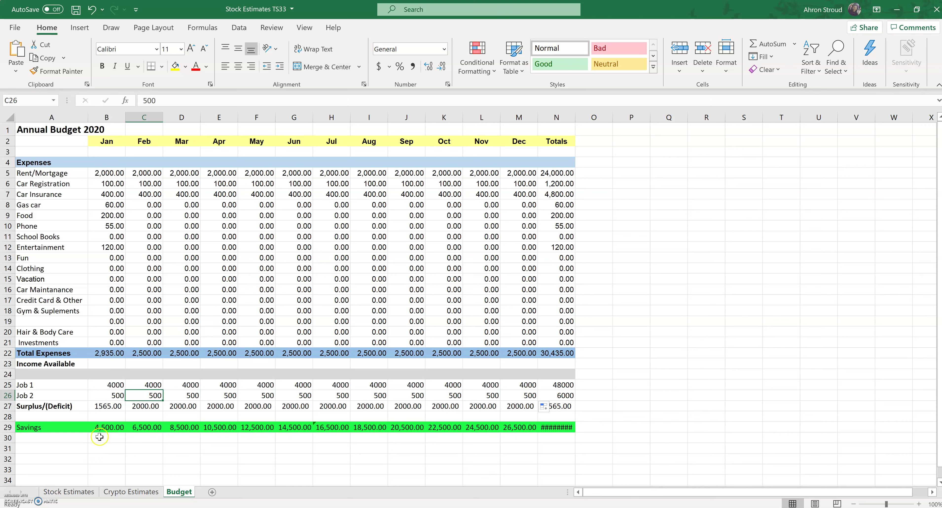